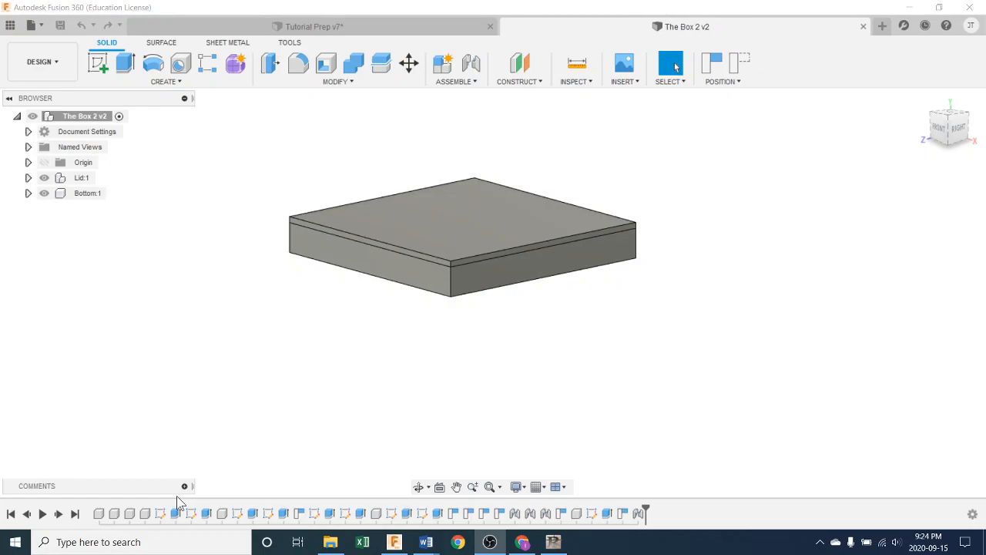
pyautogui.keyDown('shift'); pyautogui.moveTo(535, 340); pyautogui.dragTo(533, 264, button='middle'); pyautogui.keyUp('shift')
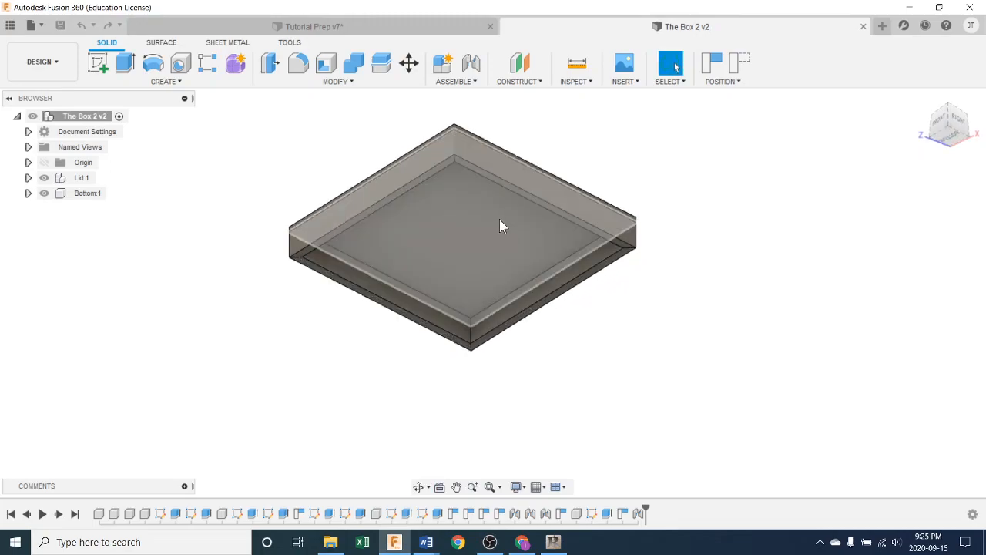
pyautogui.keyDown('shift'); pyautogui.moveTo(626, 360); pyautogui.dragTo(606, 368, button='middle'); pyautogui.keyUp('shift')
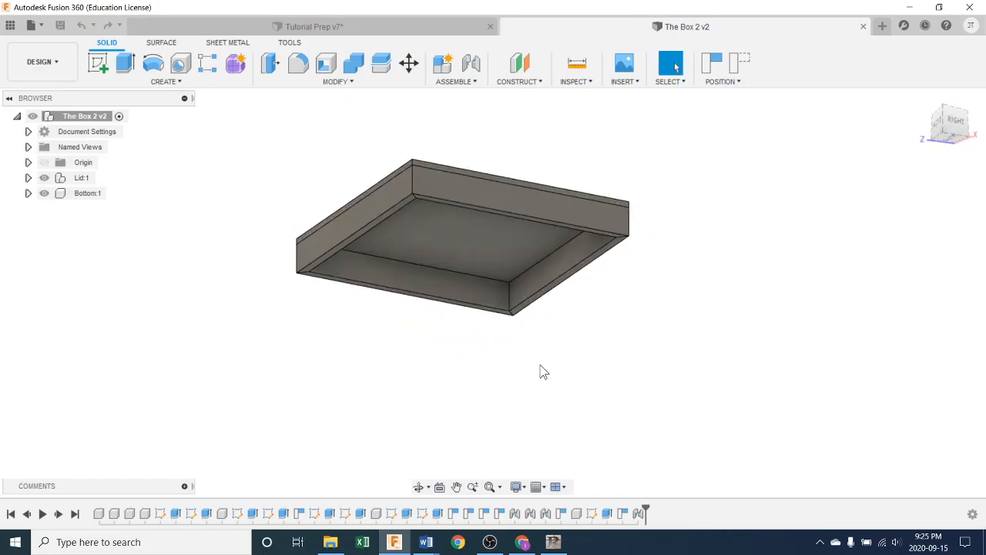
pyautogui.keyDown('shift'); pyautogui.moveTo(543, 378); pyautogui.dragTo(568, 421, button='middle'); pyautogui.keyUp('shift')
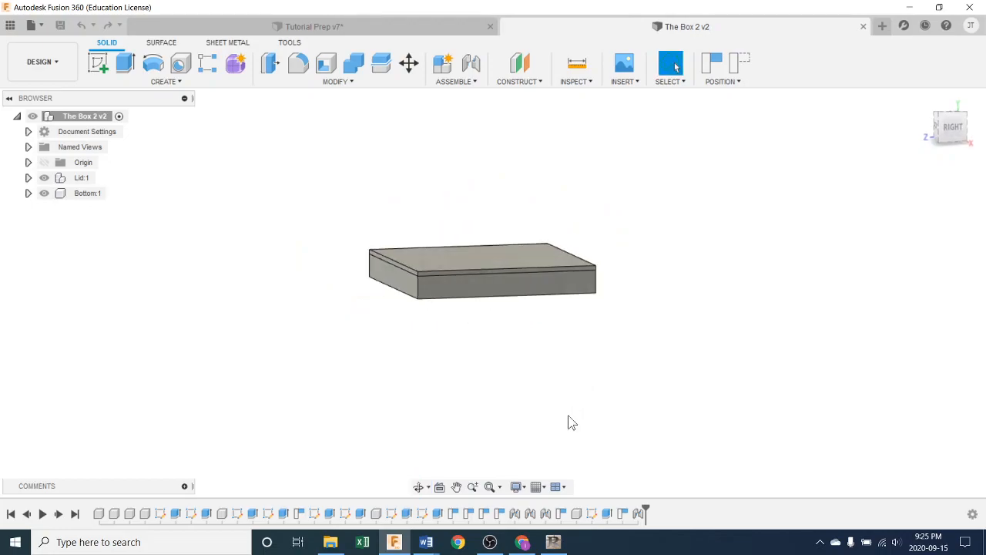
pyautogui.keyDown('shift'); pyautogui.moveTo(481, 395); pyautogui.dragTo(497, 343, button='middle'); pyautogui.keyUp('shift')
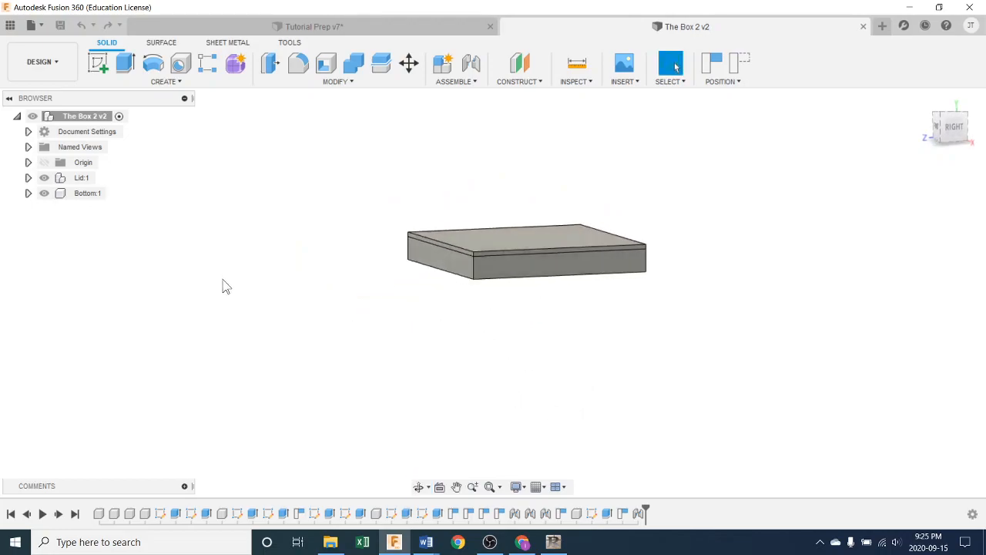
# Step: Copy the Front, Right, Back and Left components of the Lid together
pyautogui.click(28, 179)
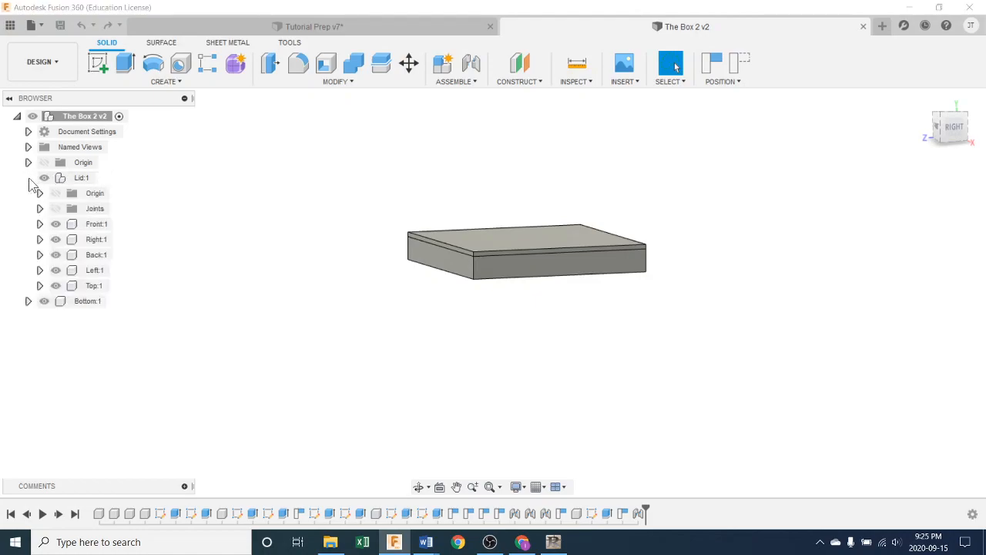
pyautogui.click(91, 224)
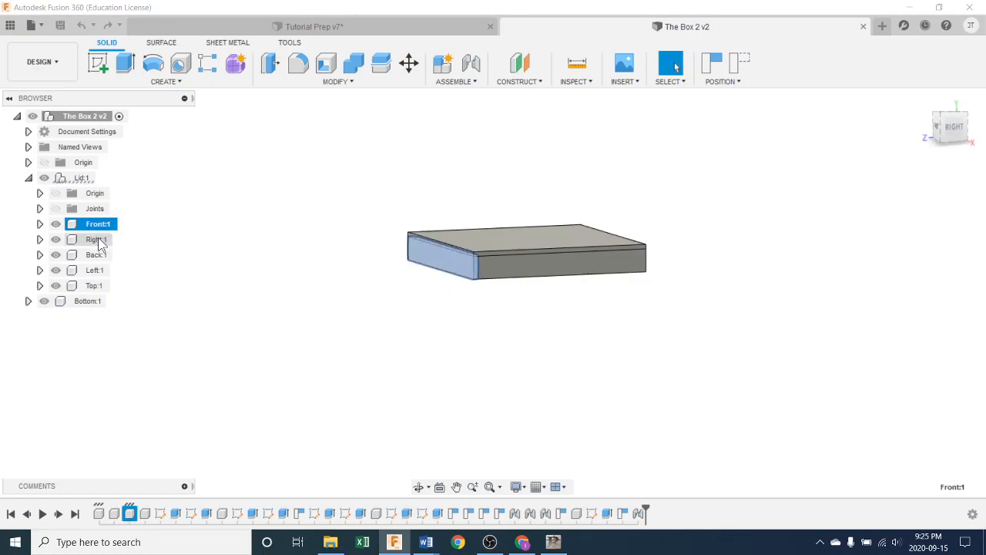
pyautogui.keyDown('ctrl'); pyautogui.click(97, 238); pyautogui.keyUp('ctrl')
pyautogui.keyDown('ctrl'); pyautogui.click(99, 255); pyautogui.keyUp('ctrl')
pyautogui.keyDown('ctrl'); pyautogui.click(108, 269); pyautogui.keyUp('ctrl')
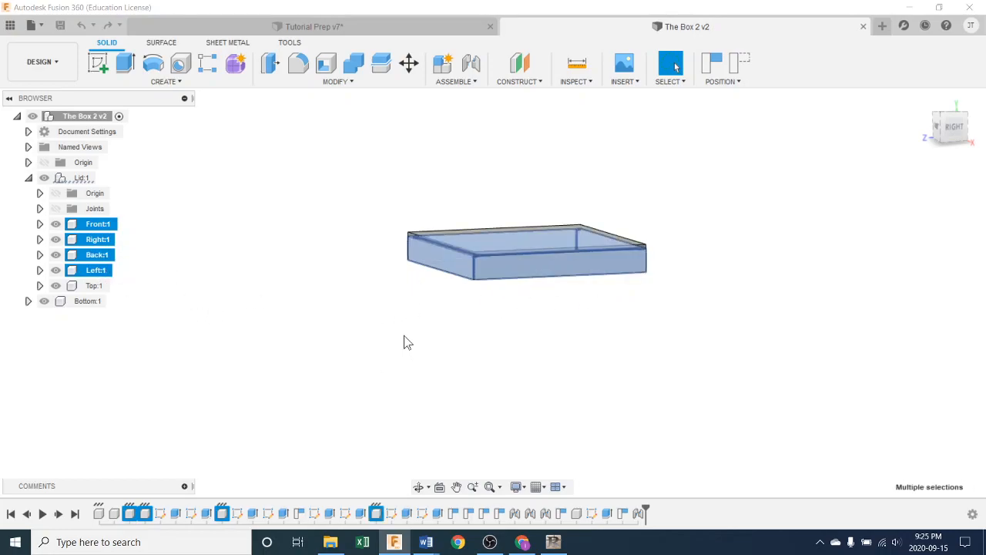
pyautogui.rightClick(97, 245)
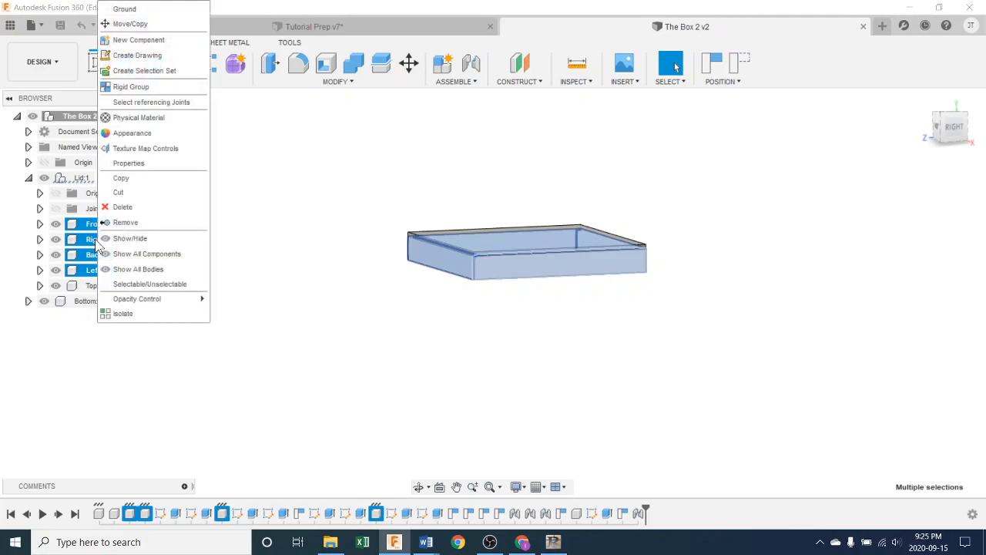
pyautogui.click(127, 178)
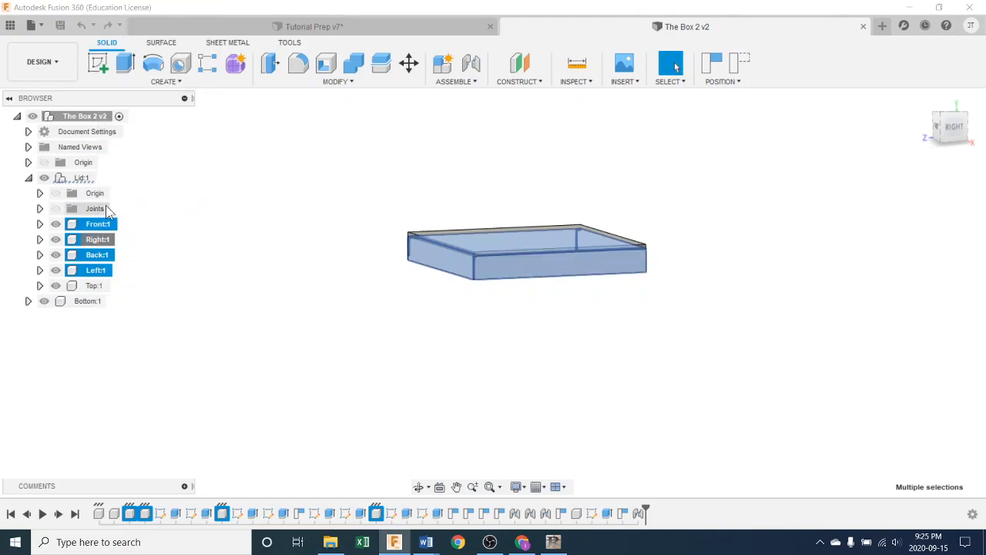
# Step: Activate the Bottom component and paste the four copied sides into it as new, independent components
pyautogui.keyDown('ctrl'); pyautogui.click(89, 300); pyautogui.keyUp('ctrl')
pyautogui.click(114, 301)
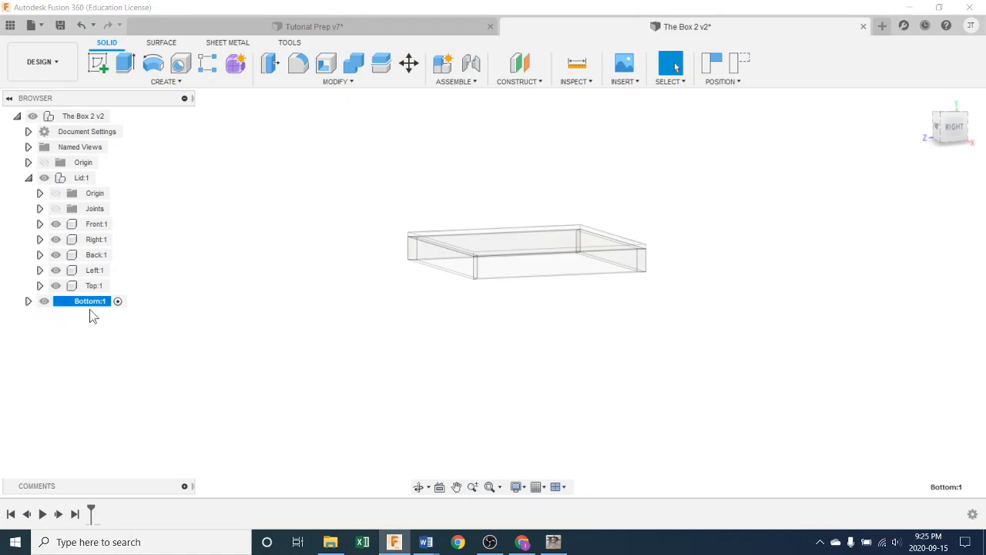
pyautogui.rightClick(291, 314)
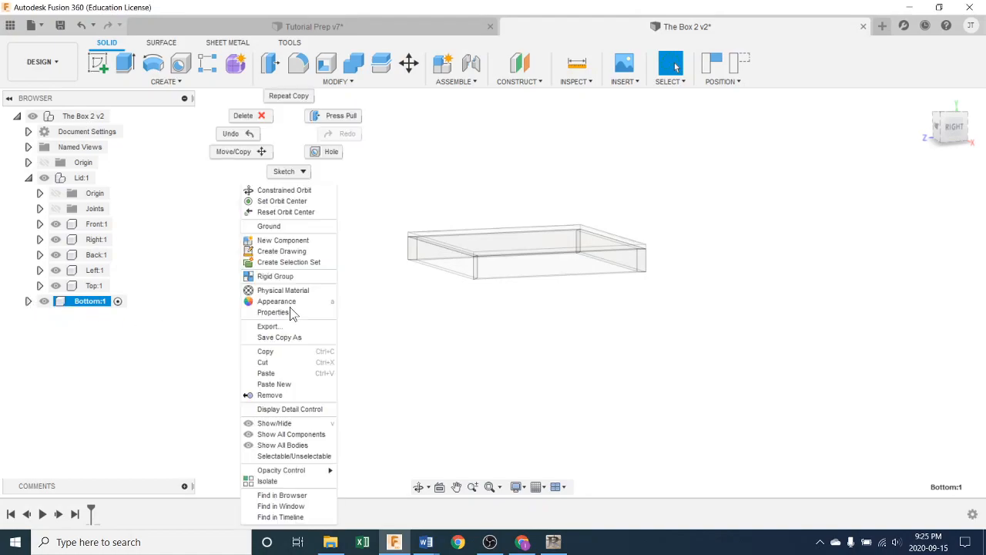
pyautogui.click(279, 384)
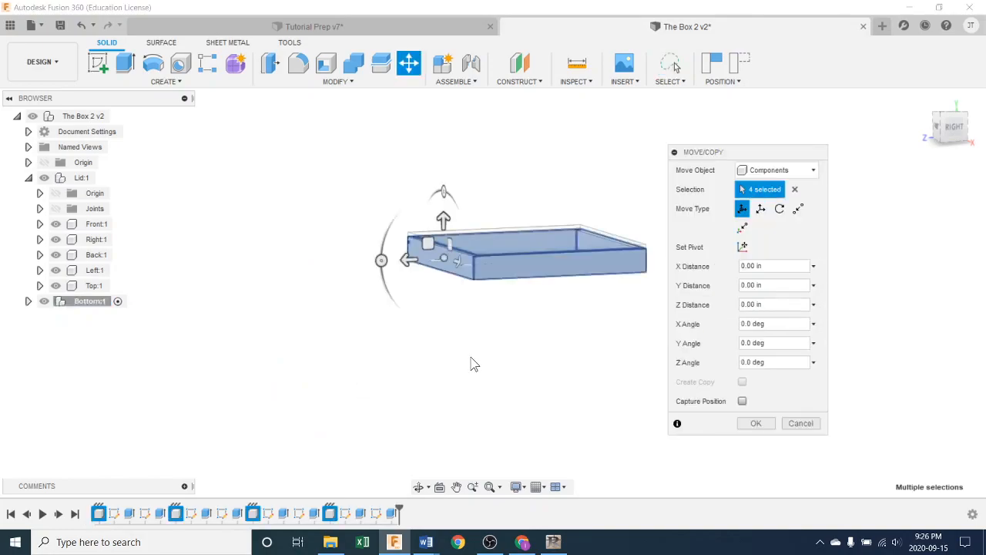
# Step: Move the four pasted sides straight down with a Y distance of -8 in, with Capture Position enabled
pyautogui.scroll(-5, 473, 359)
pyautogui.scroll(2, 453, 326)
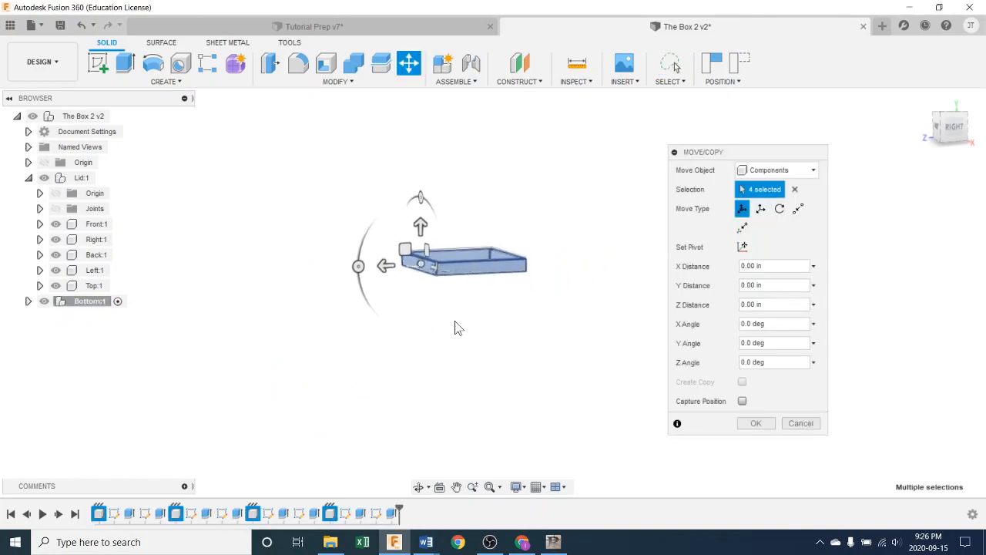
pyautogui.scroll(2, 455, 327)
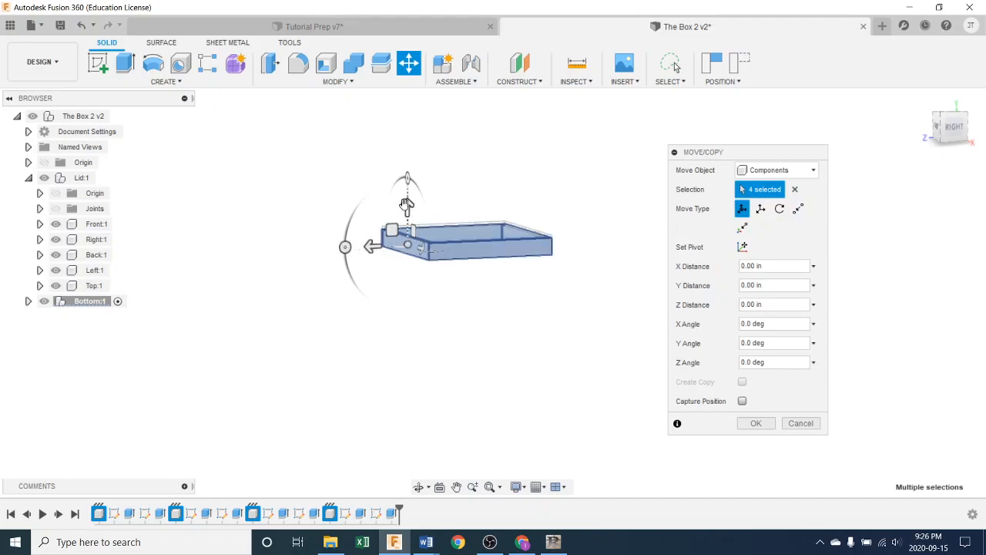
pyautogui.moveTo(407, 205); pyautogui.dragTo(406, 311)
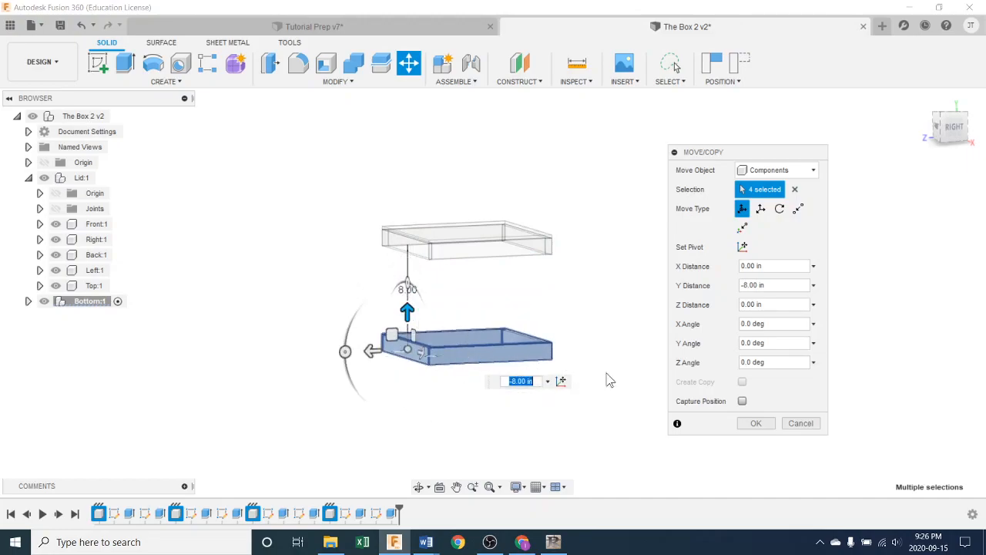
pyautogui.click(742, 401)
pyautogui.click(758, 424)
# Step: Expand the Bottom component and activate its Front (1) side for editing
pyautogui.keyDown('shift'); pyautogui.moveTo(714, 416); pyautogui.dragTo(637, 403, button='middle'); pyautogui.keyUp('shift')
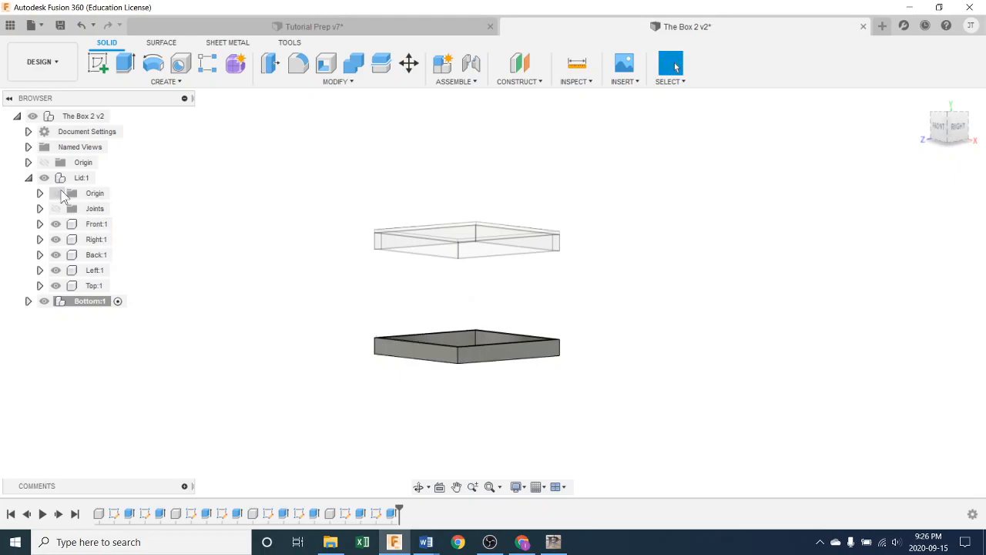
pyautogui.click(28, 302)
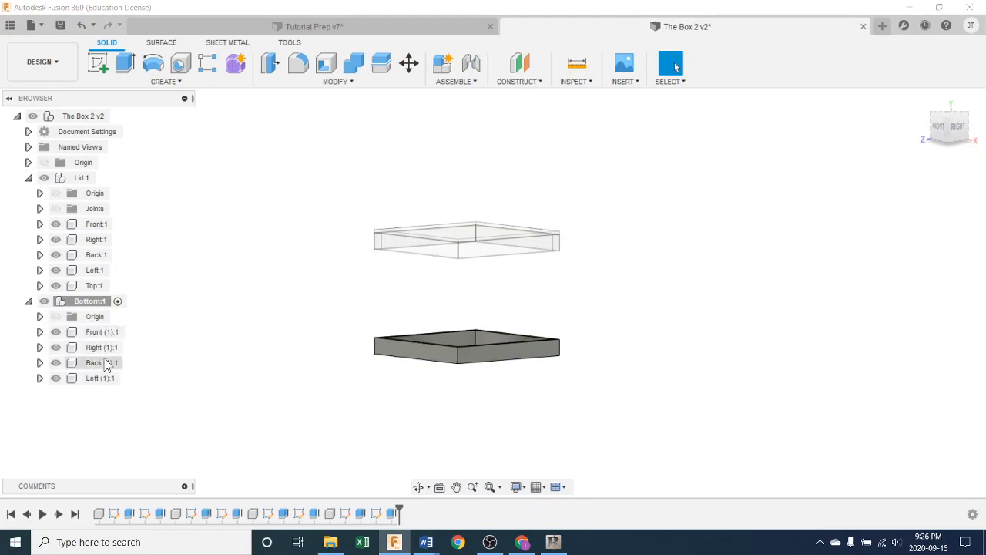
pyautogui.moveTo(506, 402)
pyautogui.keyDown('shift'); pyautogui.mouseDown(button='middle')
pyautogui.moveTo(526, 406)
pyautogui.moveTo(522, 421)
pyautogui.moveTo(519, 398)
pyautogui.mouseUp(button='middle'); pyautogui.keyUp('shift')
pyautogui.press('Escape')
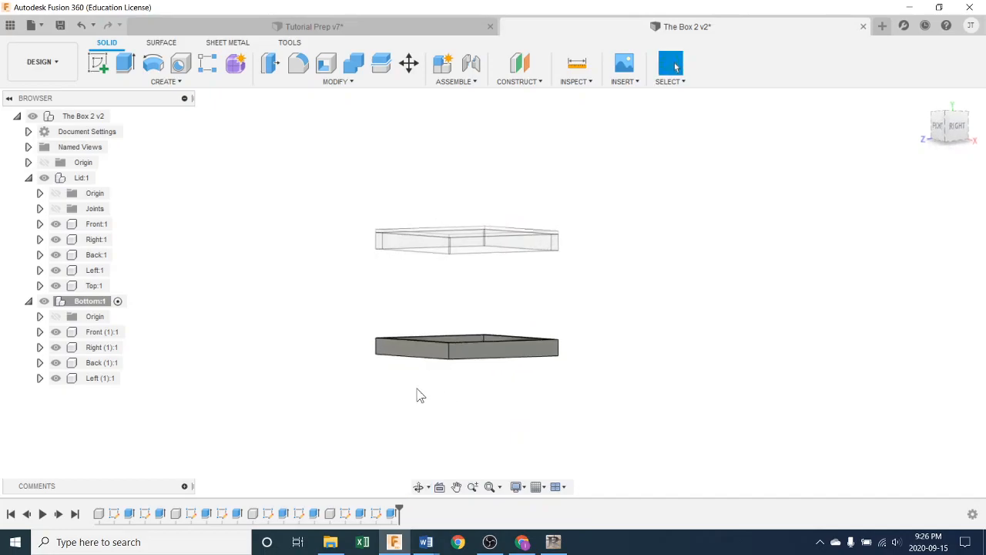
pyautogui.keyDown('shift'); pyautogui.moveTo(372, 307); pyautogui.dragTo(487, 446, button='middle'); pyautogui.keyUp('shift')
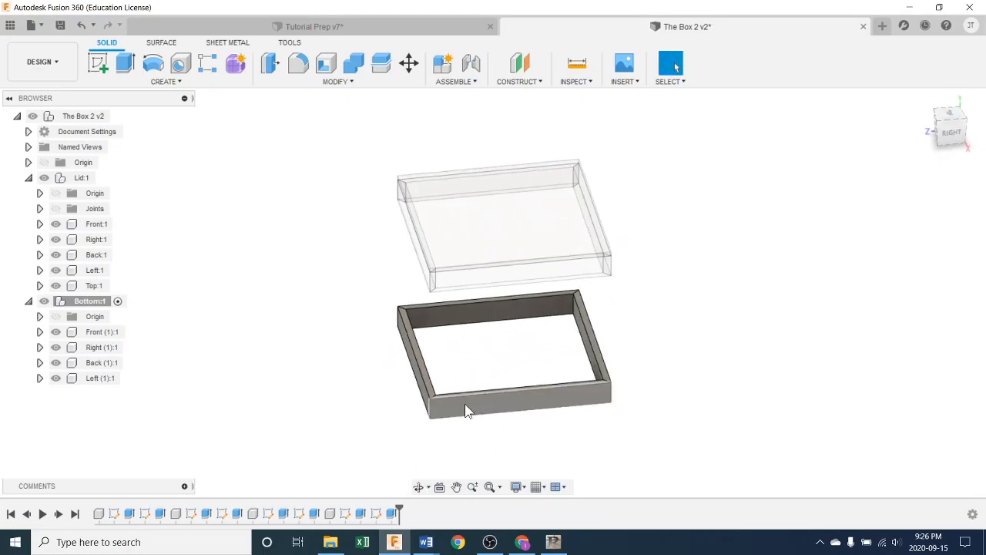
pyautogui.keyDown('shift'); pyautogui.moveTo(608, 403); pyautogui.dragTo(524, 396, button='middle'); pyautogui.keyUp('shift')
pyautogui.keyDown('shift'); pyautogui.moveTo(568, 443); pyautogui.dragTo(573, 429, button='middle'); pyautogui.keyUp('shift')
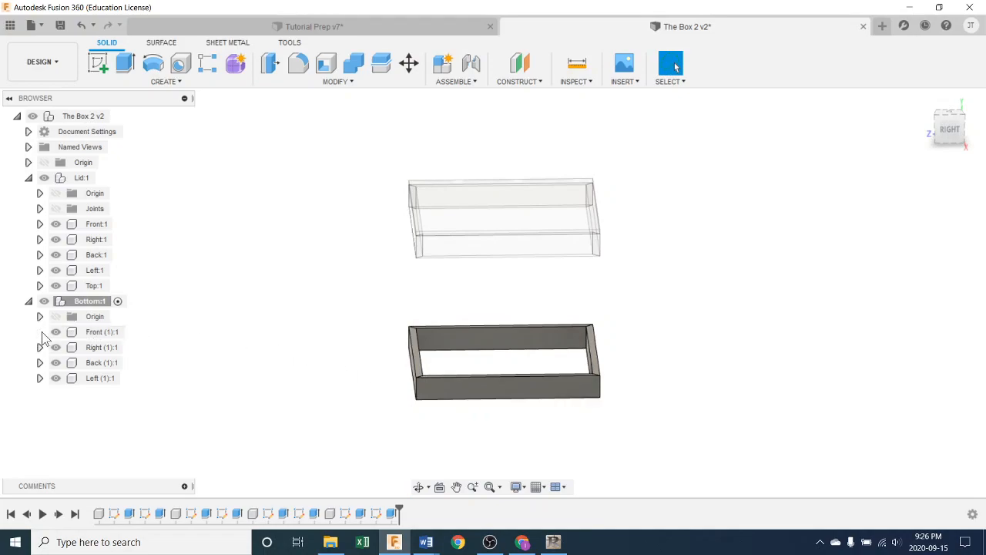
pyautogui.click(133, 332)
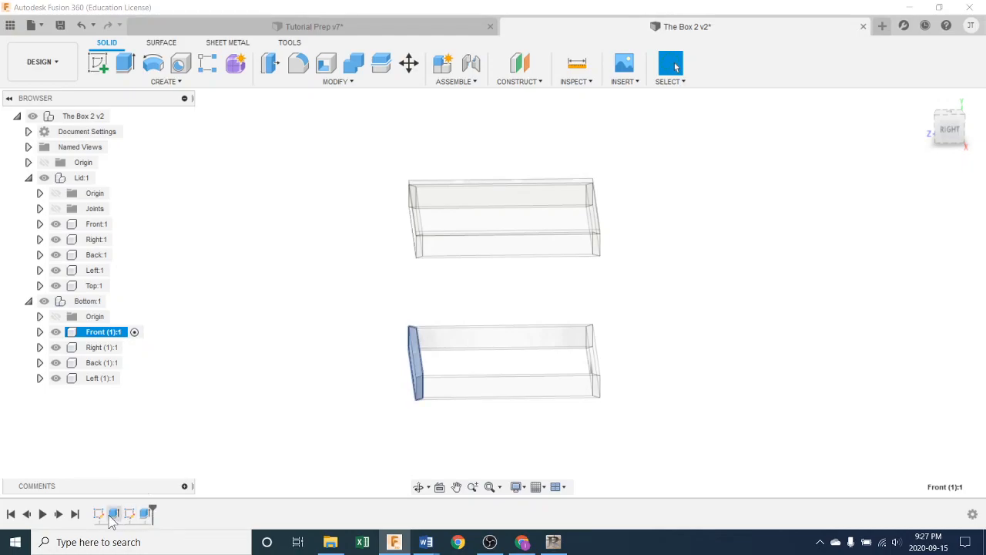
pyautogui.keyDown('shift'); pyautogui.moveTo(419, 427); pyautogui.dragTo(473, 433, button='middle'); pyautogui.keyUp('shift')
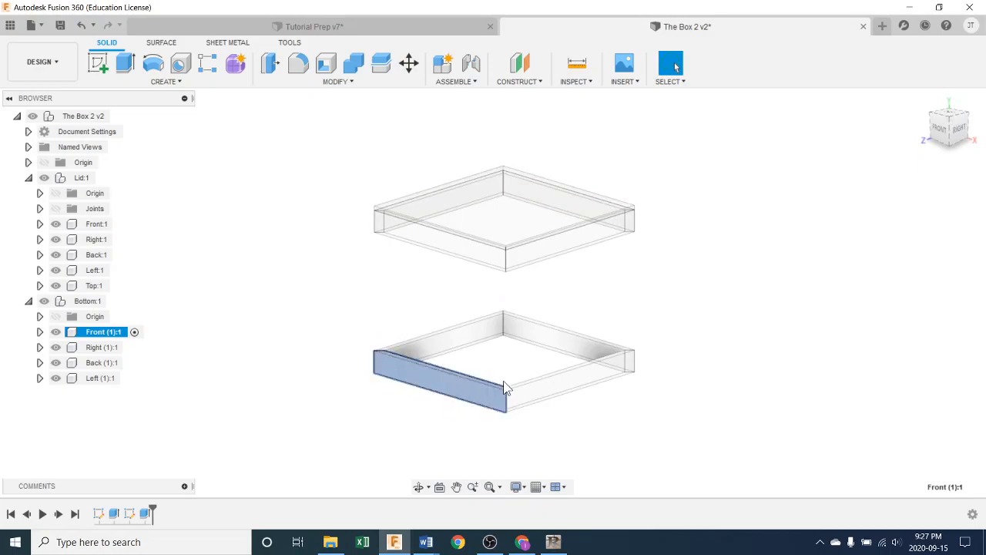
pyautogui.scroll(5, 477, 446)
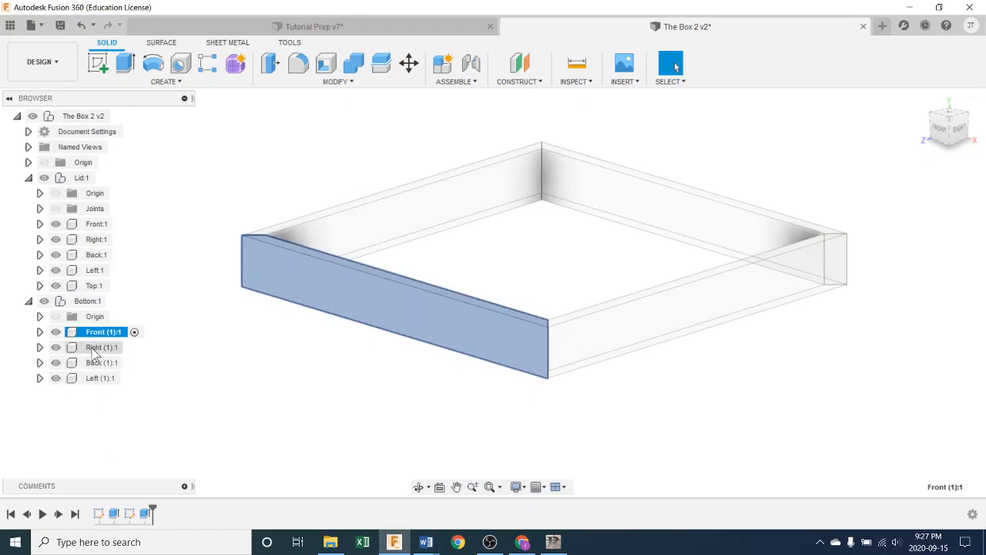
# Step: Expand the sketches of Front (1) and make Sketch1 visible
pyautogui.click(39, 333)
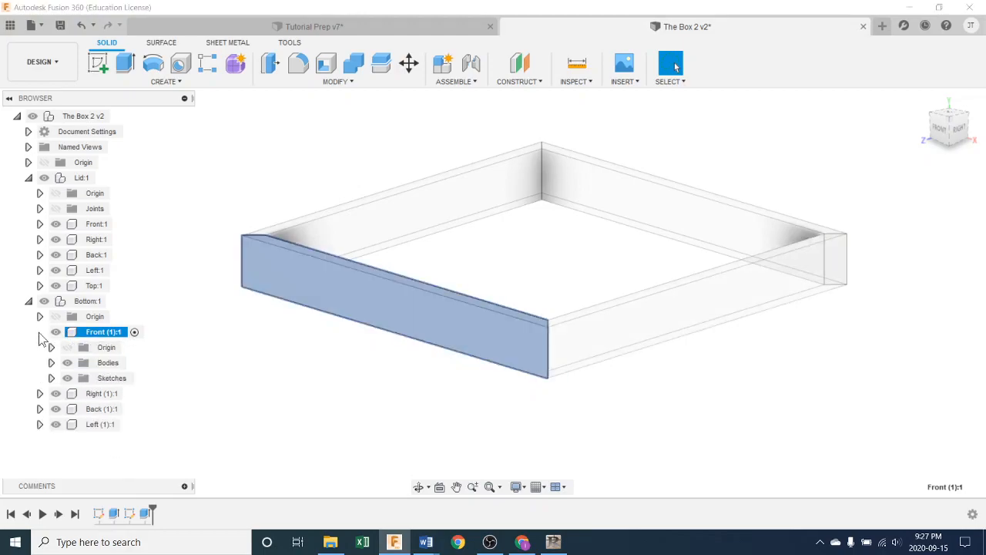
pyautogui.click(51, 378)
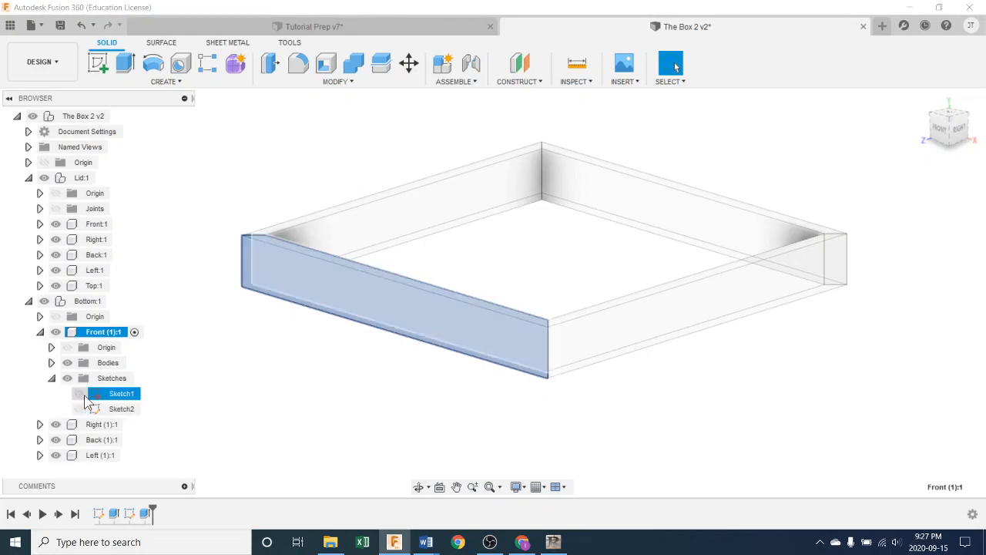
pyautogui.moveTo(465, 412)
pyautogui.keyDown('shift'); pyautogui.mouseDown(button='middle')
pyautogui.moveTo(357, 412)
pyautogui.moveTo(474, 401)
pyautogui.mouseUp(button='middle'); pyautogui.keyUp('shift')
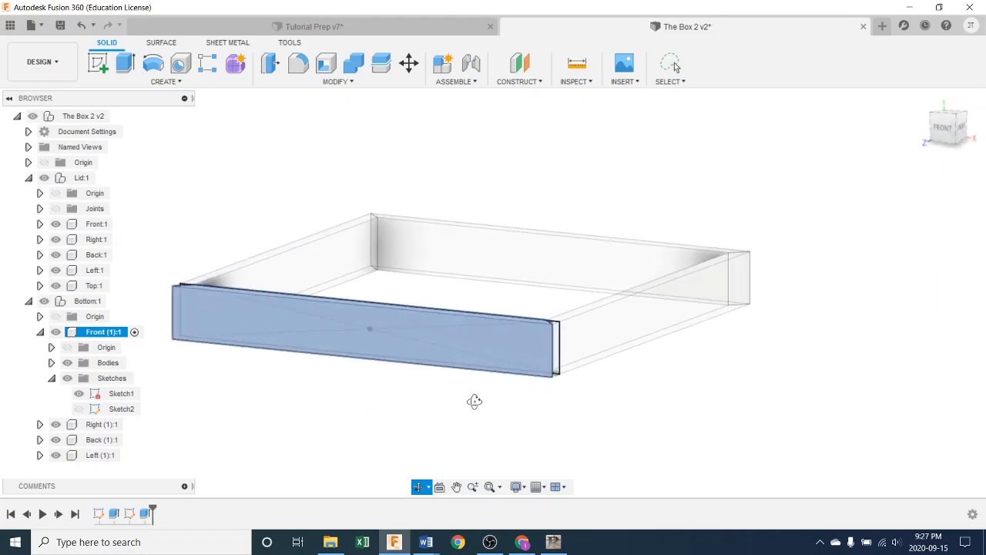
# Step: Edit Sketch1 of Front (1), set the rectangle's height to 3 in and finish the sketch
pyautogui.doubleClick(100, 515)
pyautogui.moveTo(386, 430); pyautogui.dragTo(490, 398, button='middle')
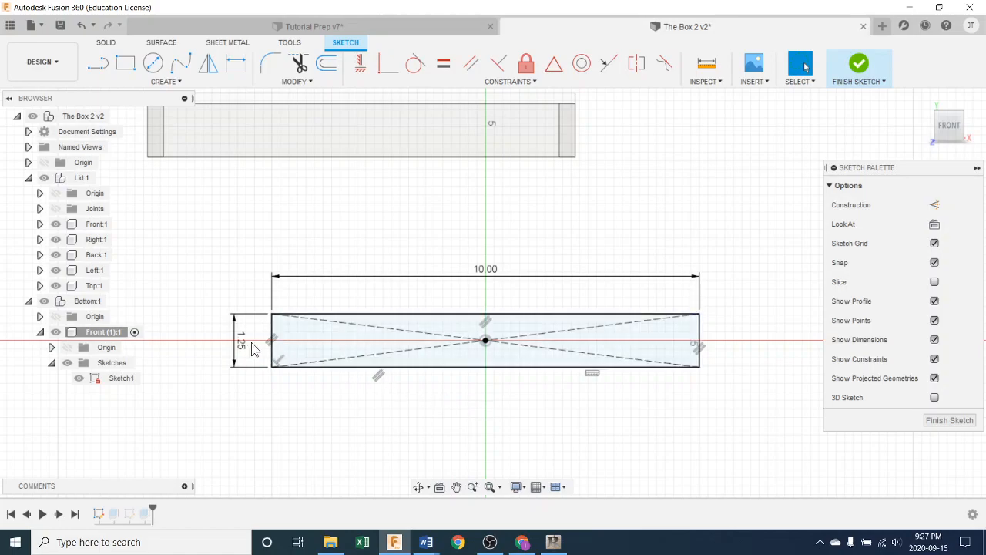
pyautogui.scroll(-1, 254, 348)
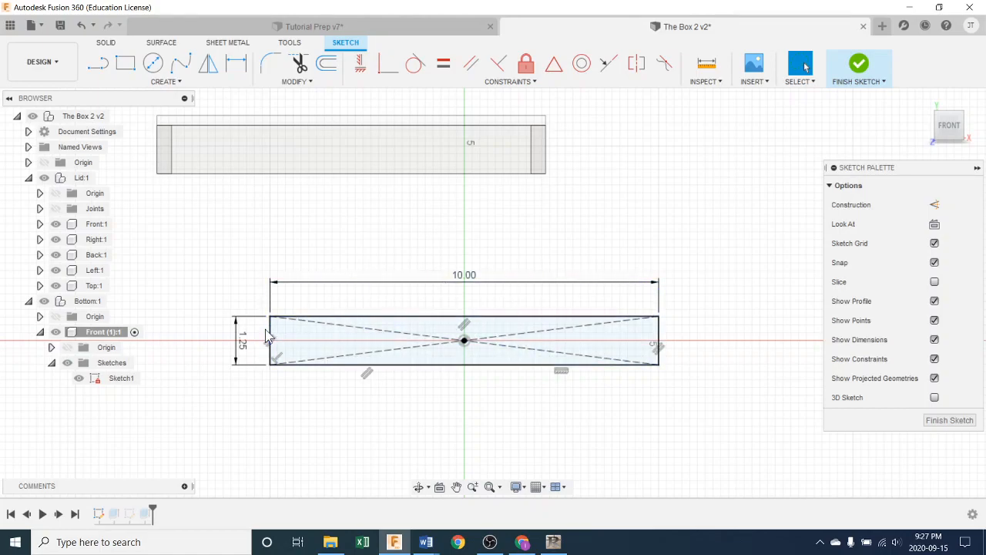
pyautogui.doubleClick(243, 342)
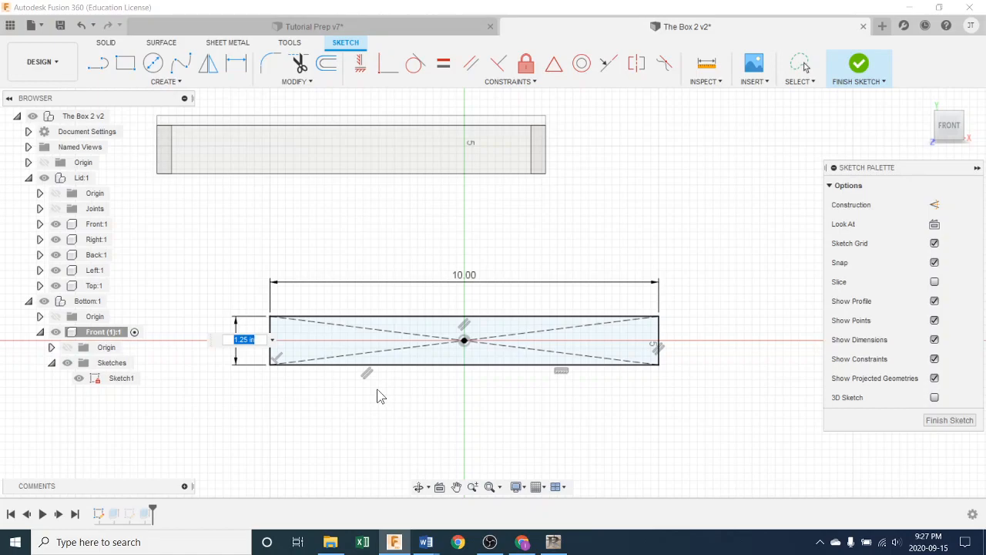
pyautogui.write('3')
pyautogui.press('Return')
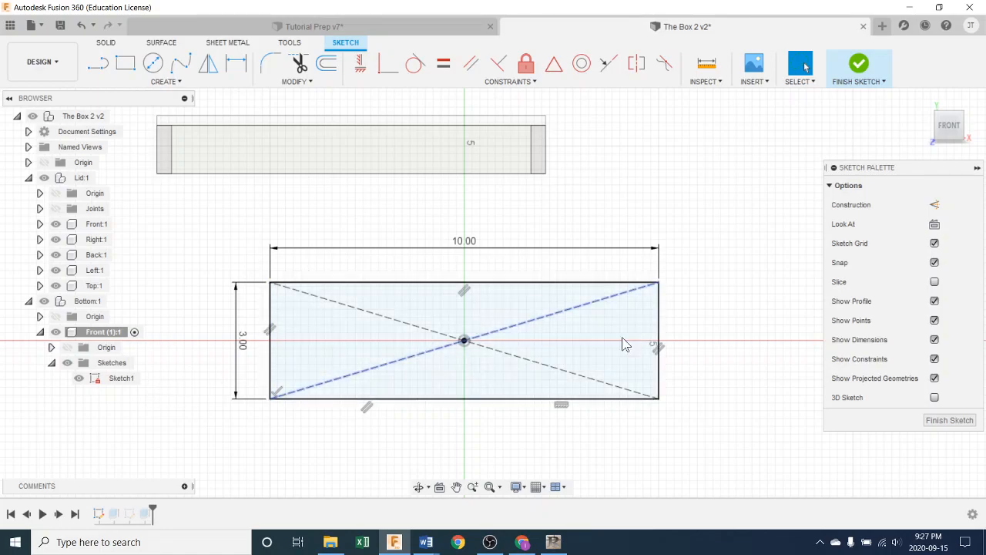
pyautogui.click(859, 65)
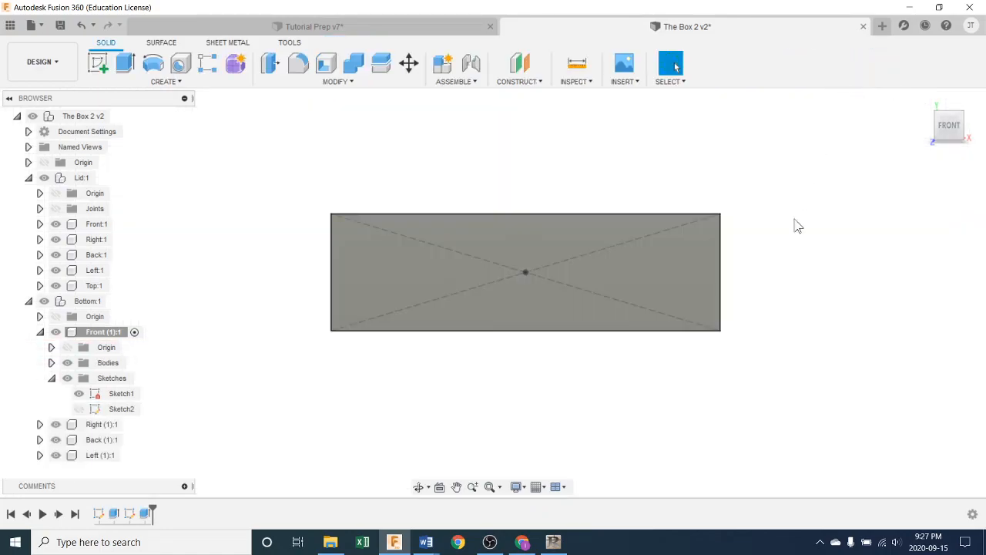
pyautogui.scroll(-4, 799, 293)
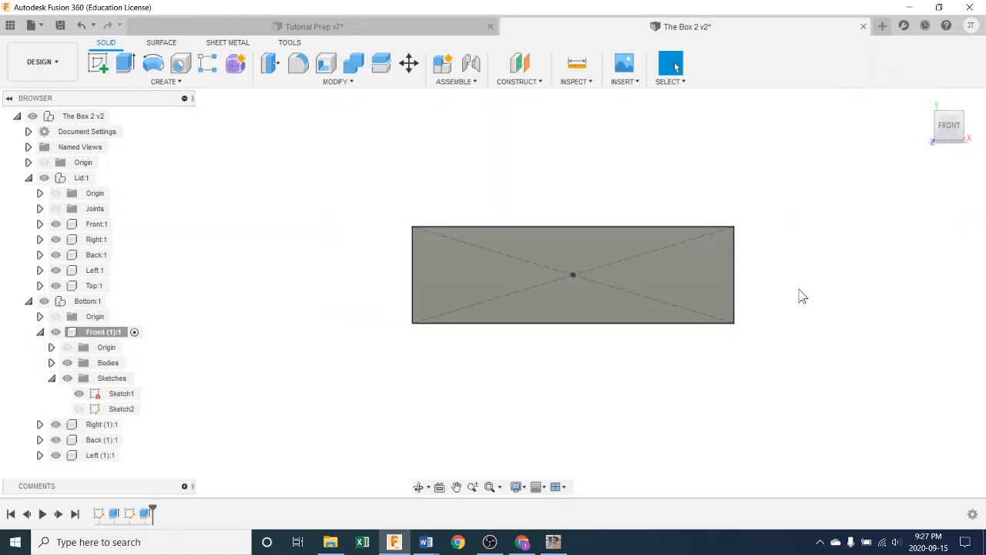
# Step: Hide Sketch1 again and collapse the Front (1) component's tree
pyautogui.keyDown('shift'); pyautogui.moveTo(804, 308); pyautogui.dragTo(663, 335, button='middle'); pyautogui.keyUp('shift')
pyautogui.keyDown('shift'); pyautogui.moveTo(475, 350); pyautogui.dragTo(423, 339, button='middle'); pyautogui.keyUp('shift')
pyautogui.click(79, 394)
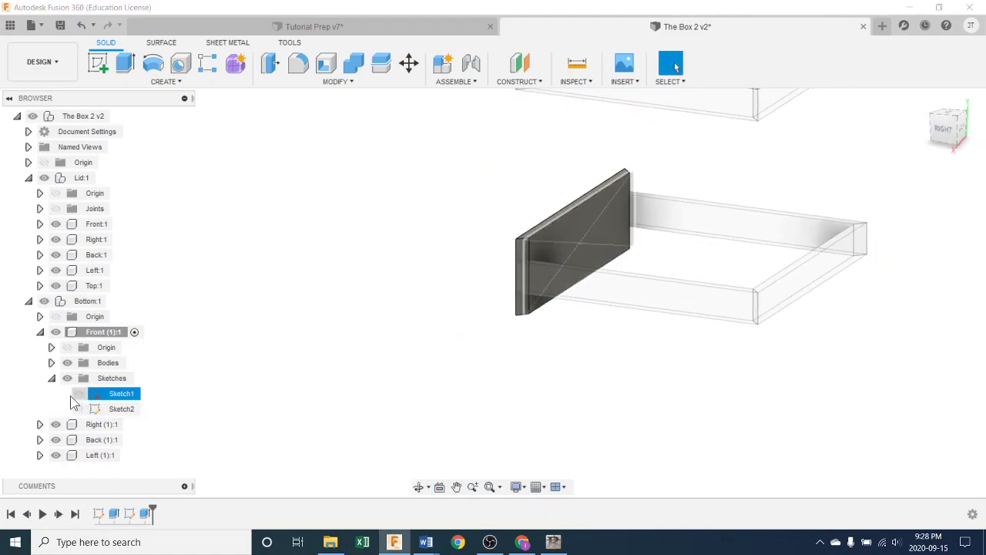
pyautogui.click(51, 378)
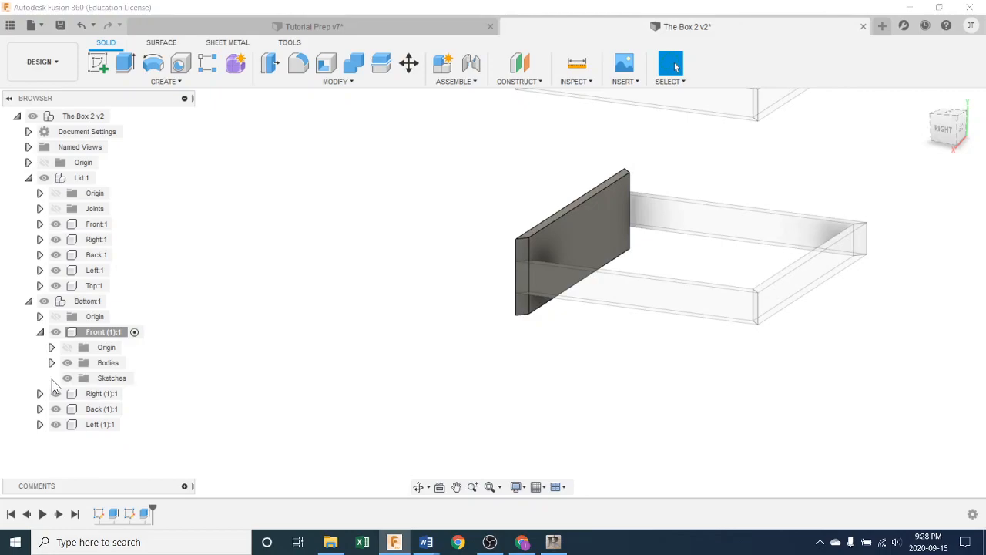
pyautogui.click(40, 332)
# Step: Activate Right (1) in the Bottom component, set its first sketch's rectangle height to 3 in and finish the sketch
pyautogui.moveTo(224, 339)
pyautogui.keyDown('shift'); pyautogui.mouseDown(button='middle')
pyautogui.moveTo(306, 365)
pyautogui.moveTo(362, 369)
pyautogui.mouseUp(button='middle'); pyautogui.keyUp('shift')
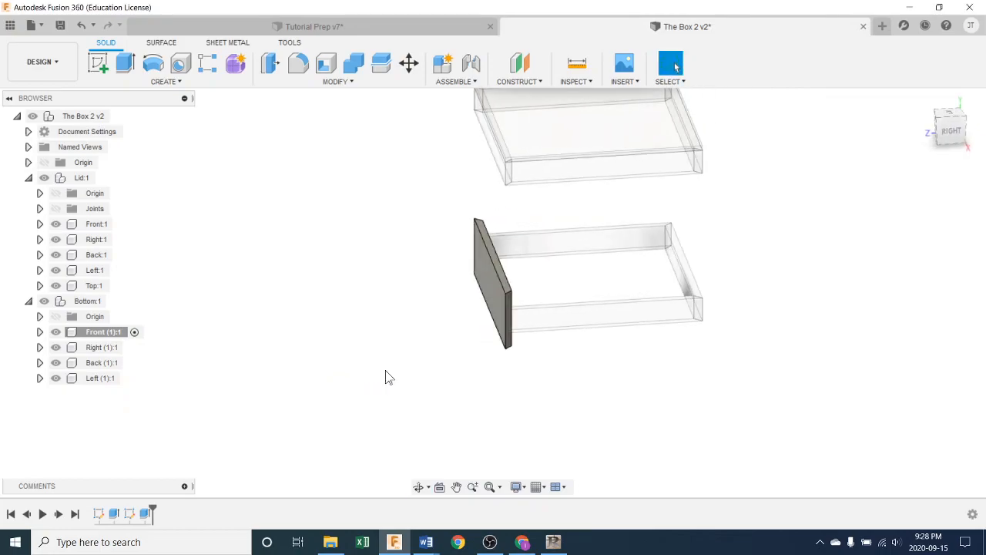
pyautogui.click(103, 347)
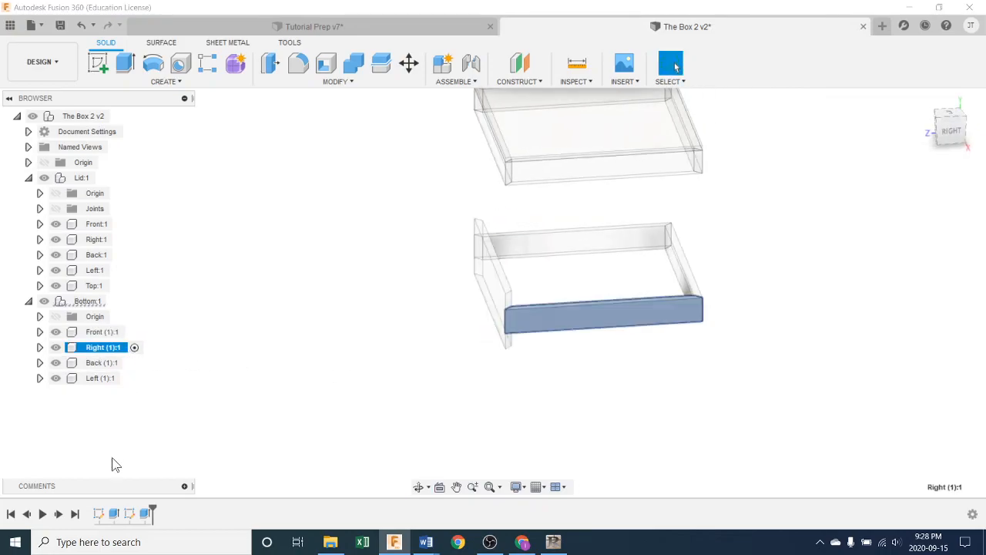
pyautogui.doubleClick(104, 512)
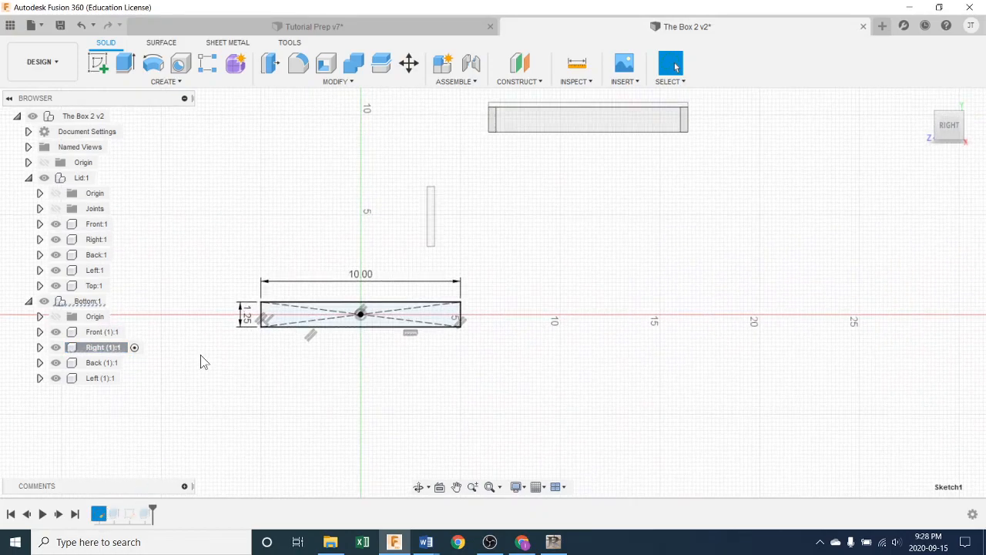
pyautogui.doubleClick(247, 315)
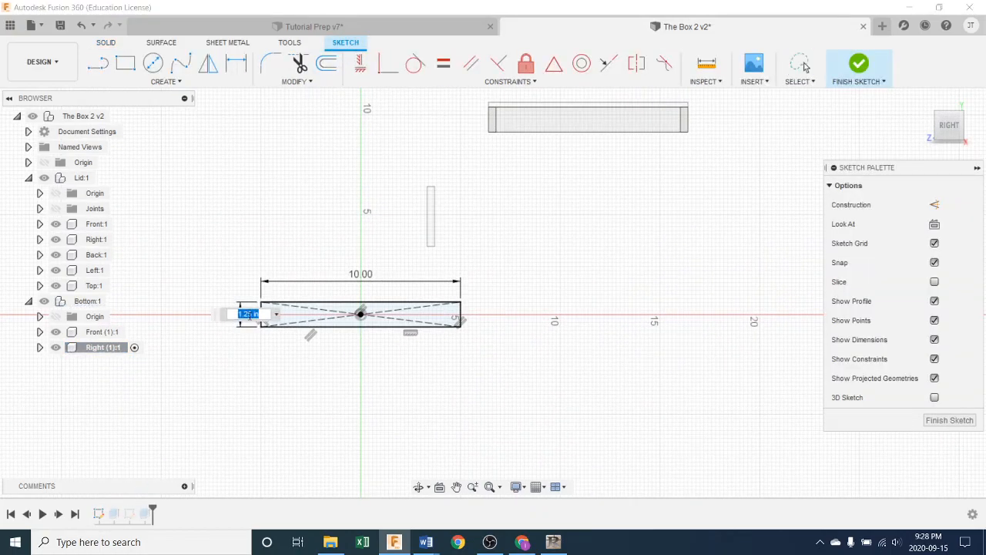
pyautogui.write('3')
pyautogui.press('Return')
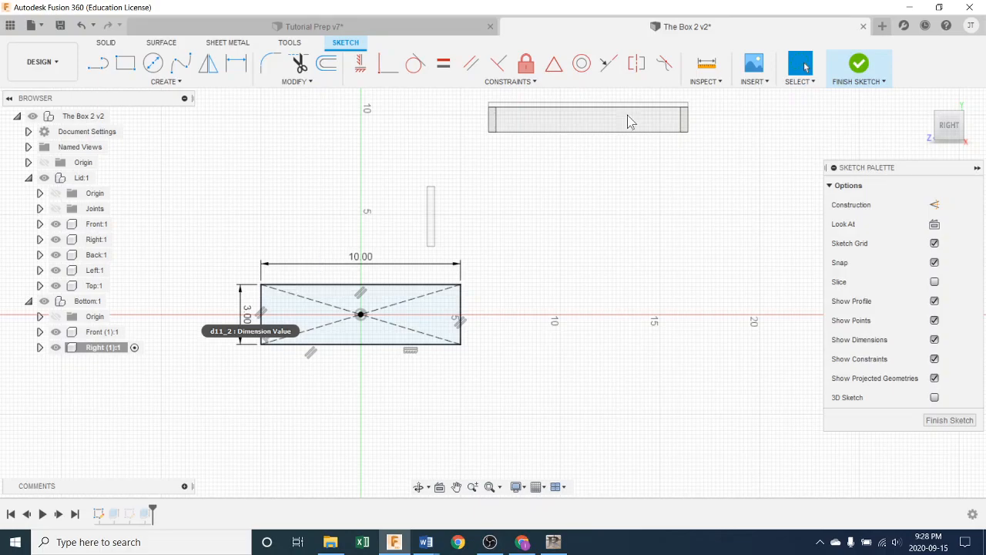
pyautogui.click(859, 65)
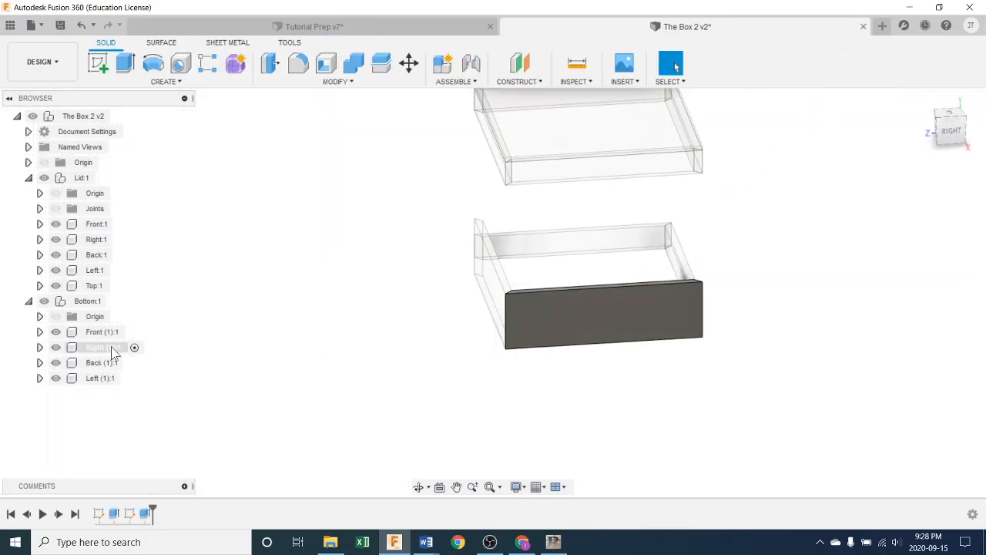
# Step: Activate Back (1), edit its first sketch to make the rectangle 3 in high and finish the sketch
pyautogui.click(128, 363)
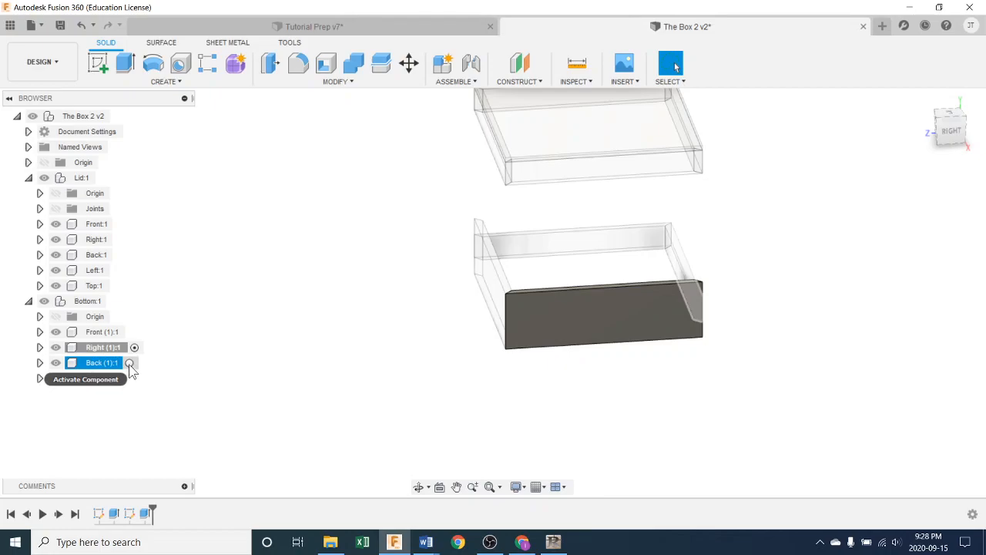
pyautogui.click(130, 363)
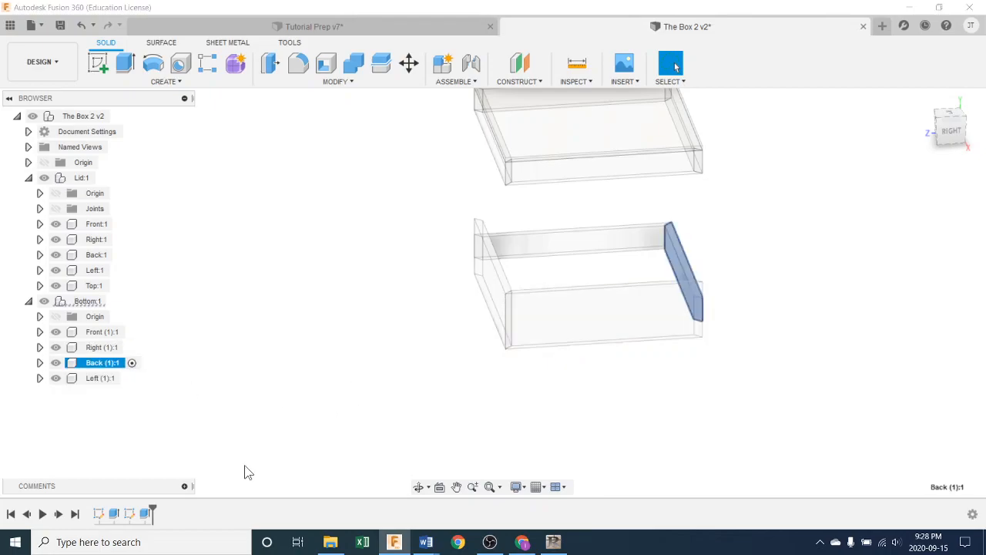
pyautogui.doubleClick(99, 514)
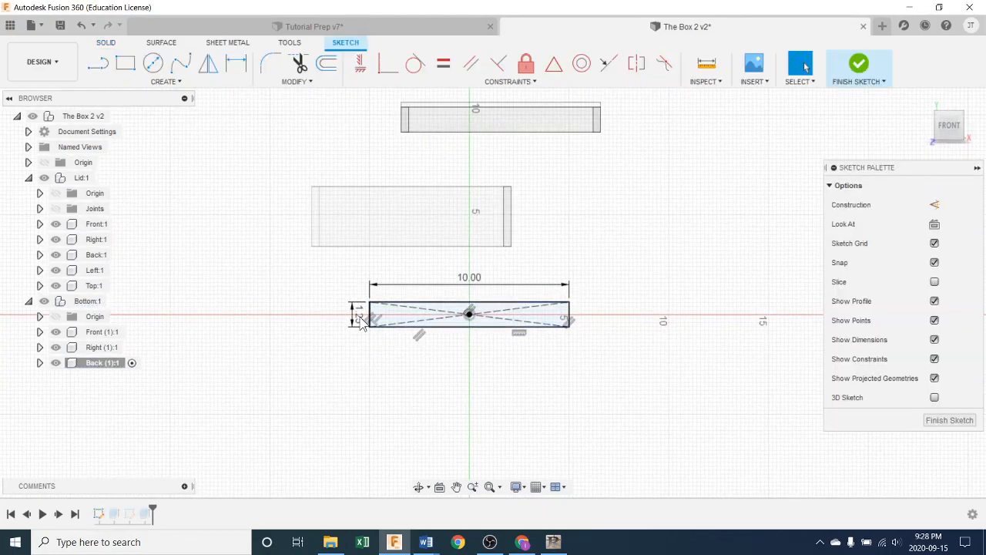
pyautogui.doubleClick(358, 320)
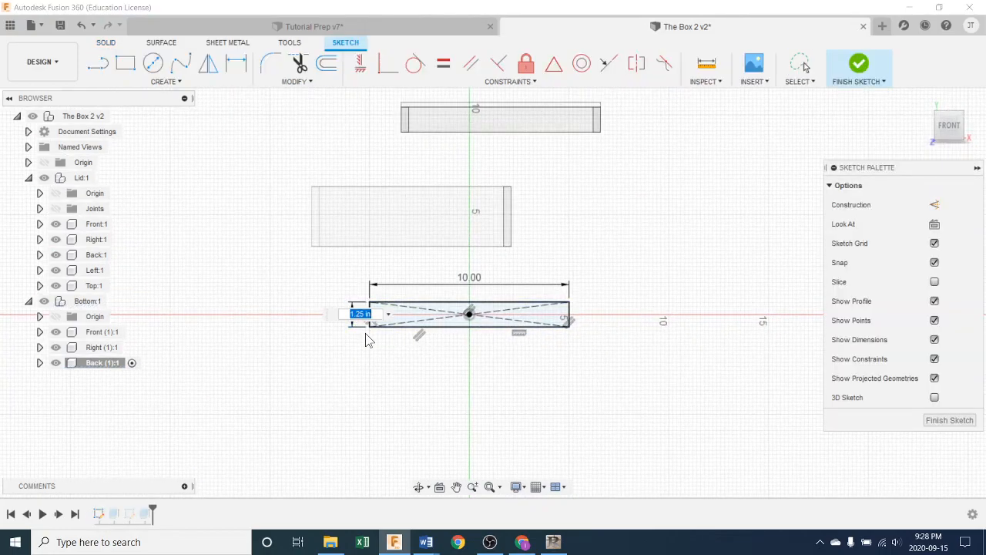
pyautogui.write('3')
pyautogui.press('Return')
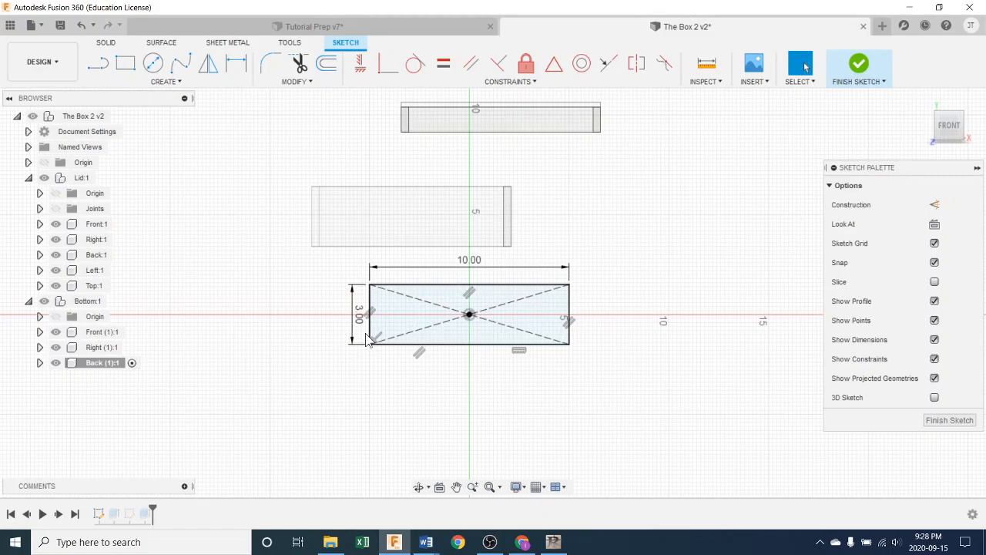
pyautogui.click(859, 63)
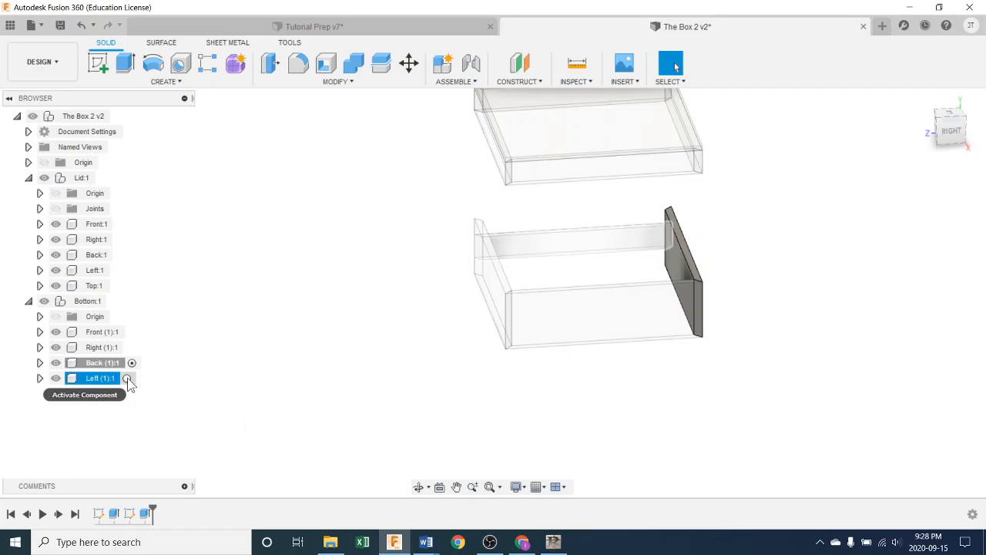
# Step: Activate Left (1), change the rectangle height in its first sketch to 3 in and finish the sketch
pyautogui.click(128, 377)
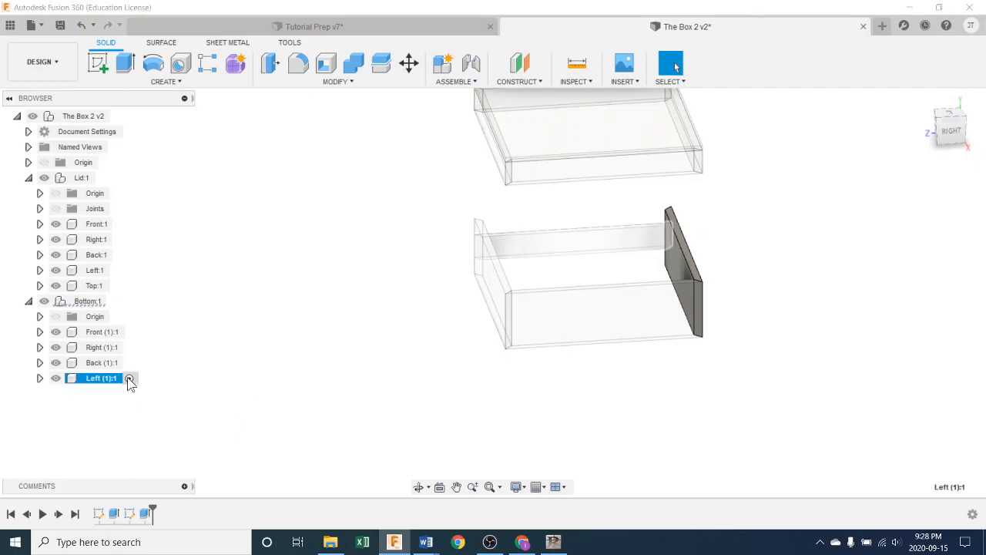
pyautogui.doubleClick(100, 512)
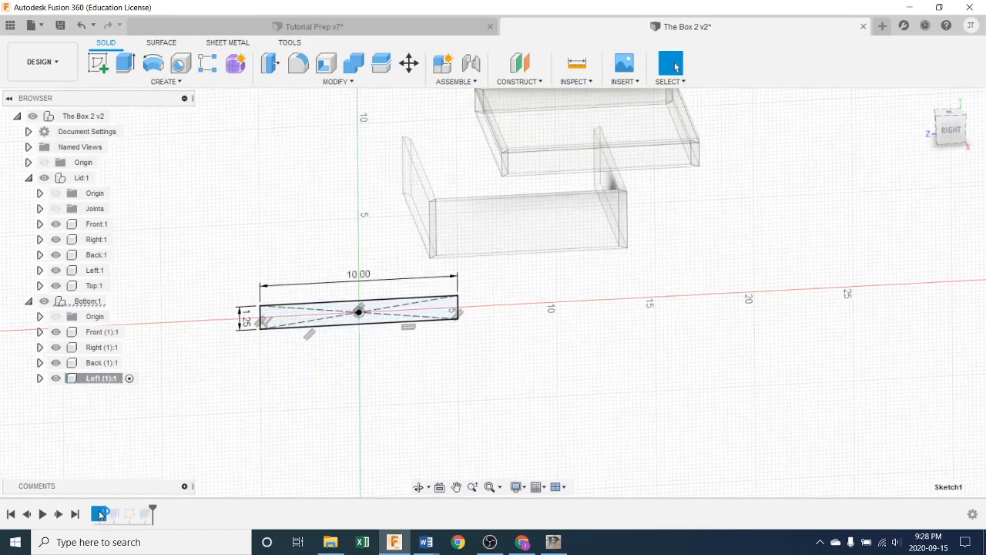
pyautogui.doubleClick(246, 316)
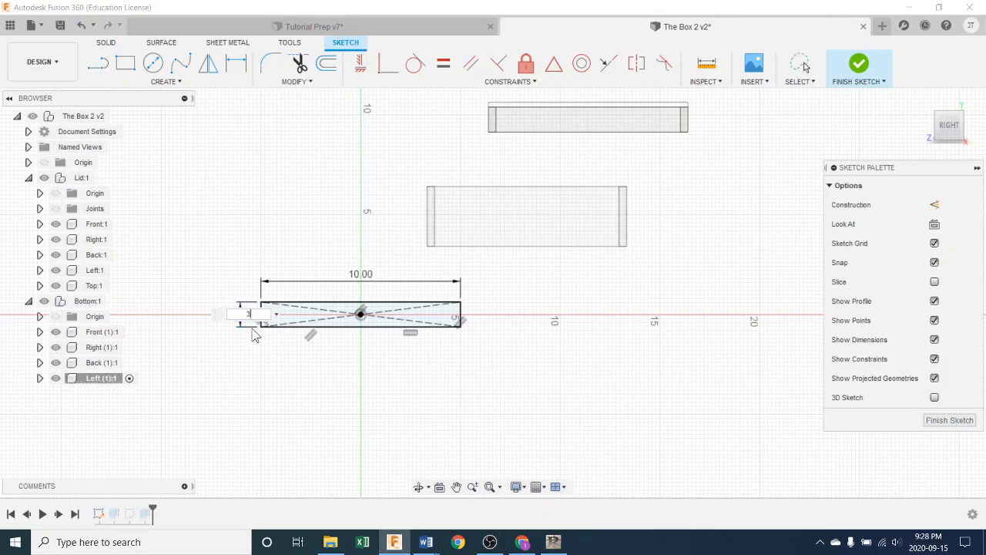
pyautogui.write('3')
pyautogui.press('Return')
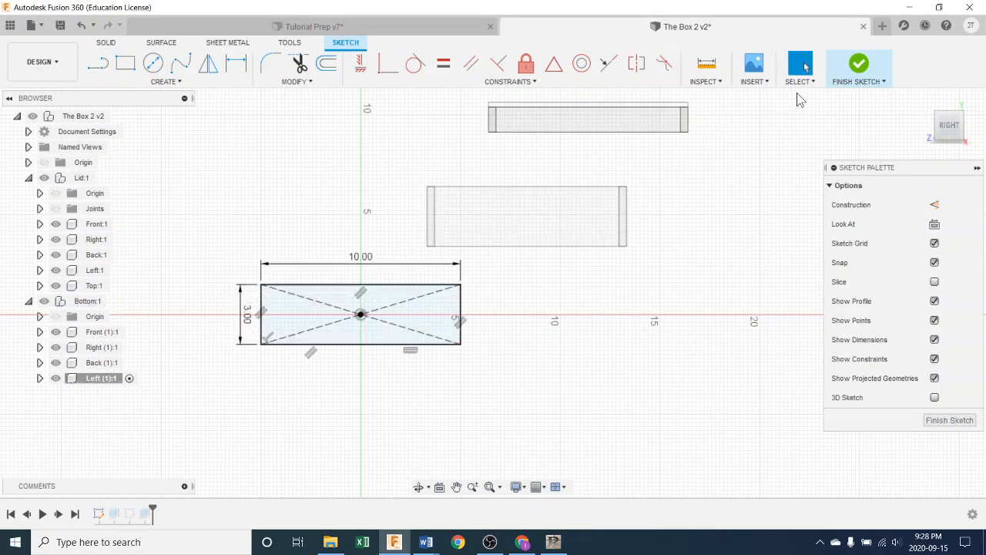
pyautogui.click(859, 65)
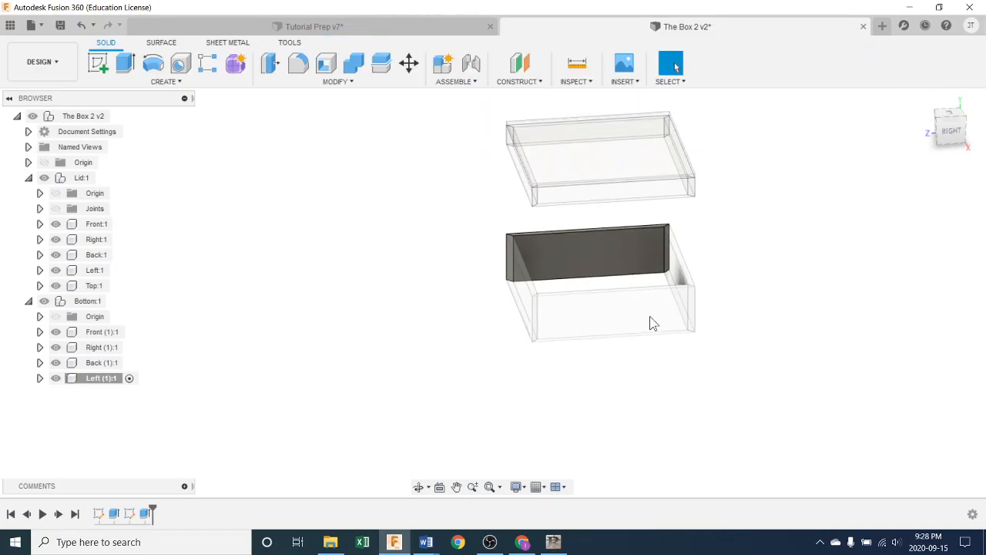
# Step: Activate the Bottom component and hide the Lid component
pyautogui.doubleClick(83, 302)
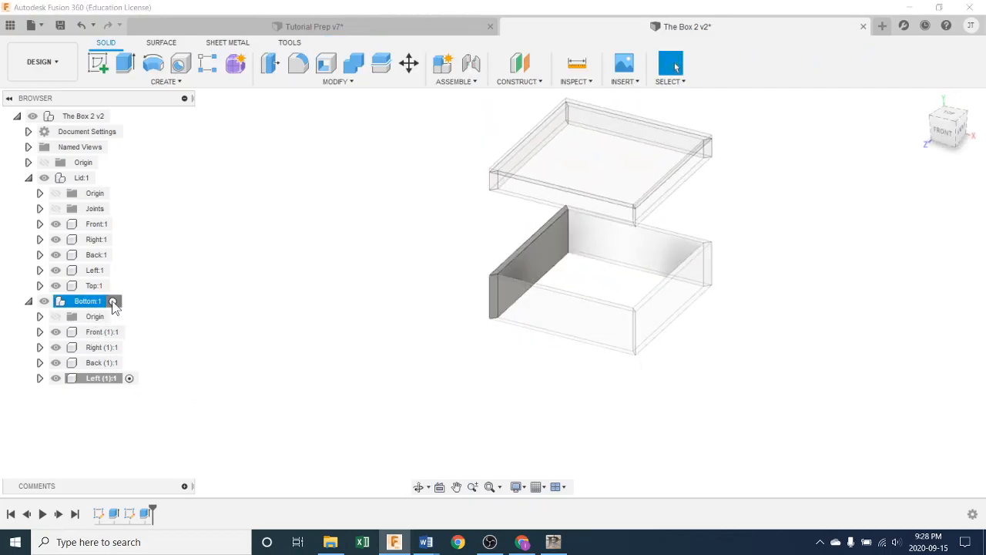
pyautogui.click(460, 372)
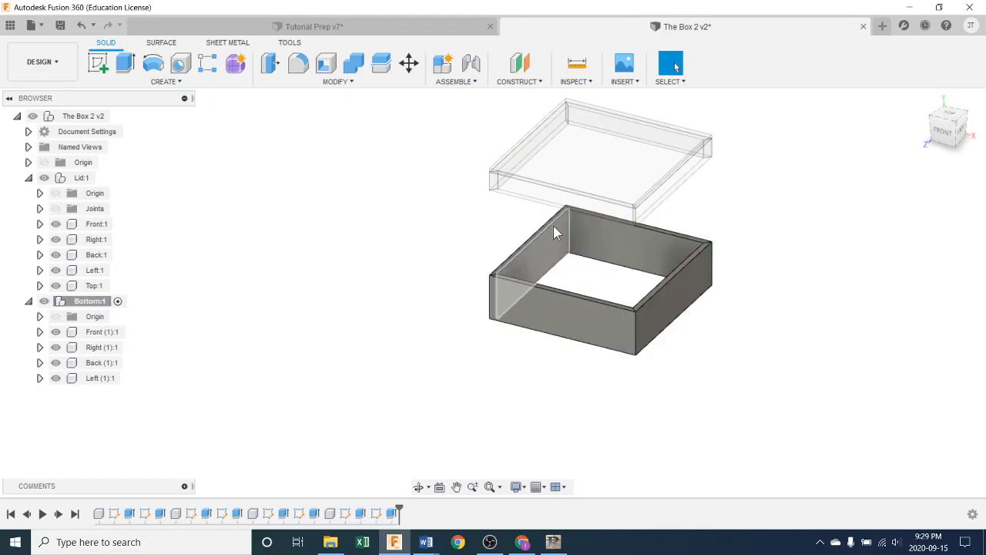
pyautogui.keyDown('shift'); pyautogui.moveTo(359, 280); pyautogui.dragTo(478, 288, button='middle'); pyautogui.keyUp('shift')
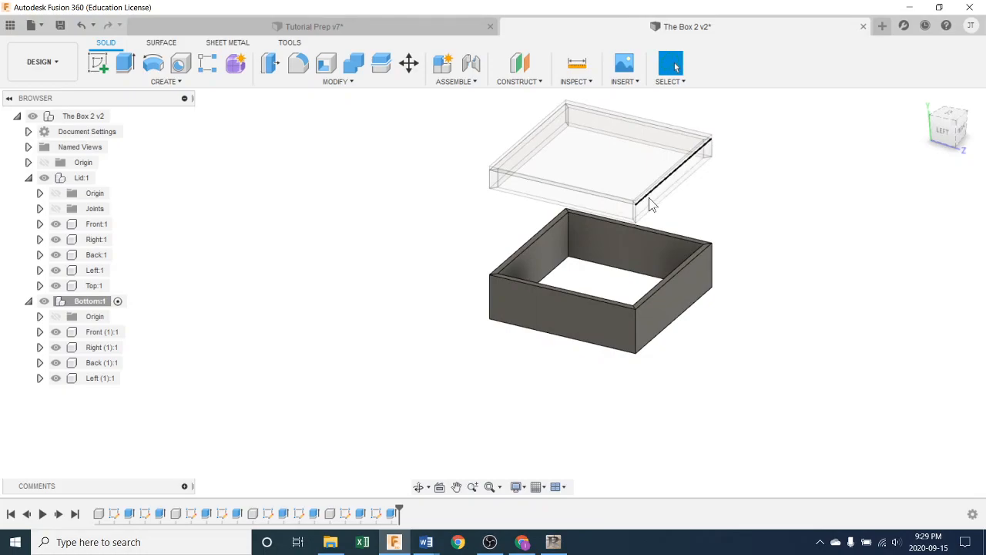
pyautogui.moveTo(602, 312)
pyautogui.keyDown('shift'); pyautogui.mouseDown(button='middle')
pyautogui.moveTo(648, 341)
pyautogui.moveTo(598, 313)
pyautogui.mouseUp(button='middle'); pyautogui.keyUp('shift')
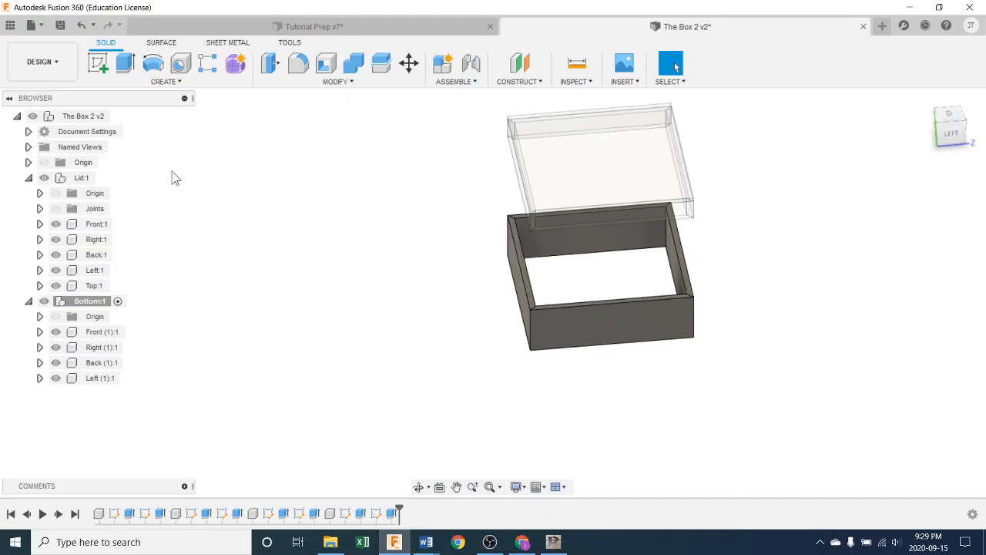
pyautogui.click(82, 178)
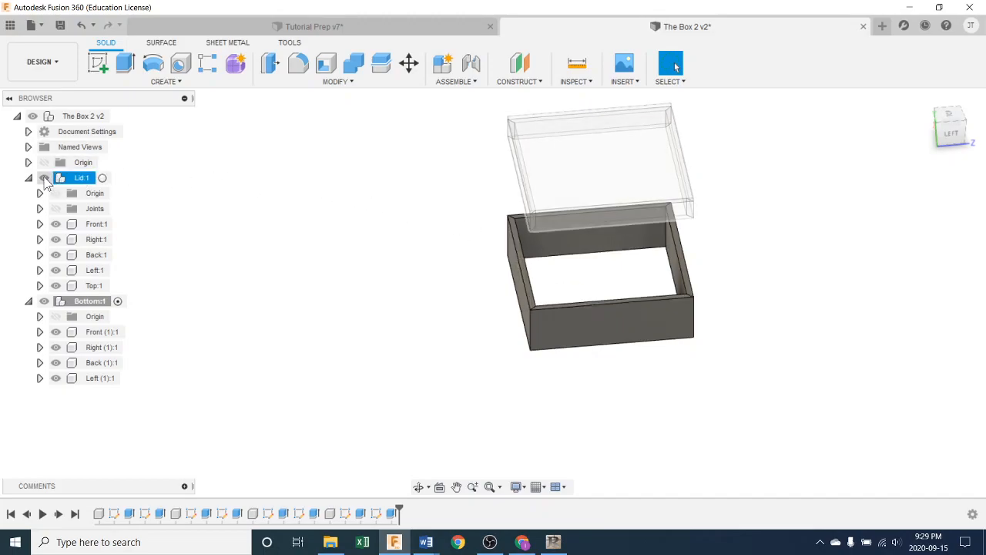
pyautogui.click(44, 178)
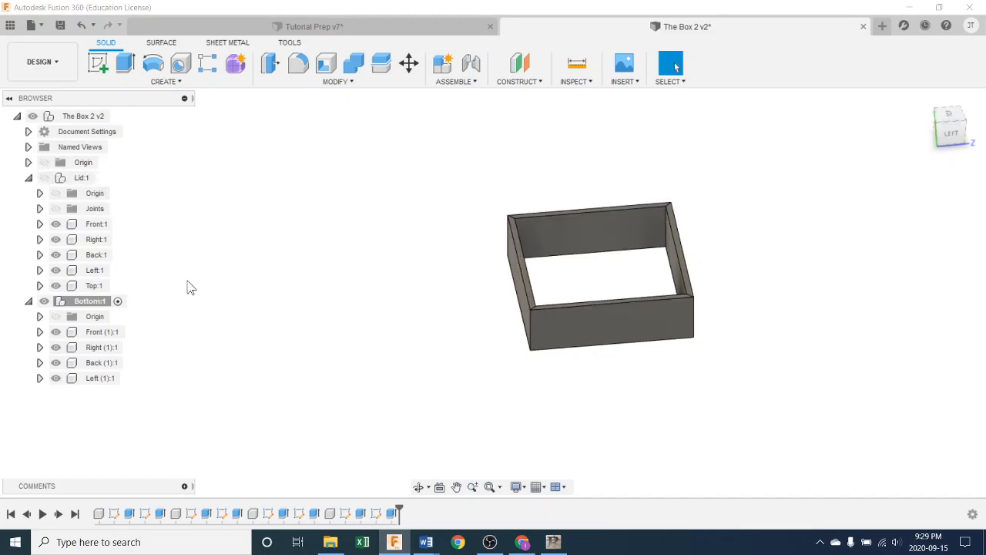
# Step: Pull the four side panels of the Bottom apart so that gaps separate their mitred corners
pyautogui.keyDown('shift'); pyautogui.moveTo(283, 385); pyautogui.dragTo(345, 374, button='middle'); pyautogui.keyUp('shift')
pyautogui.keyDown('shift'); pyautogui.moveTo(701, 399); pyautogui.dragTo(686, 386, button='middle'); pyautogui.keyUp('shift')
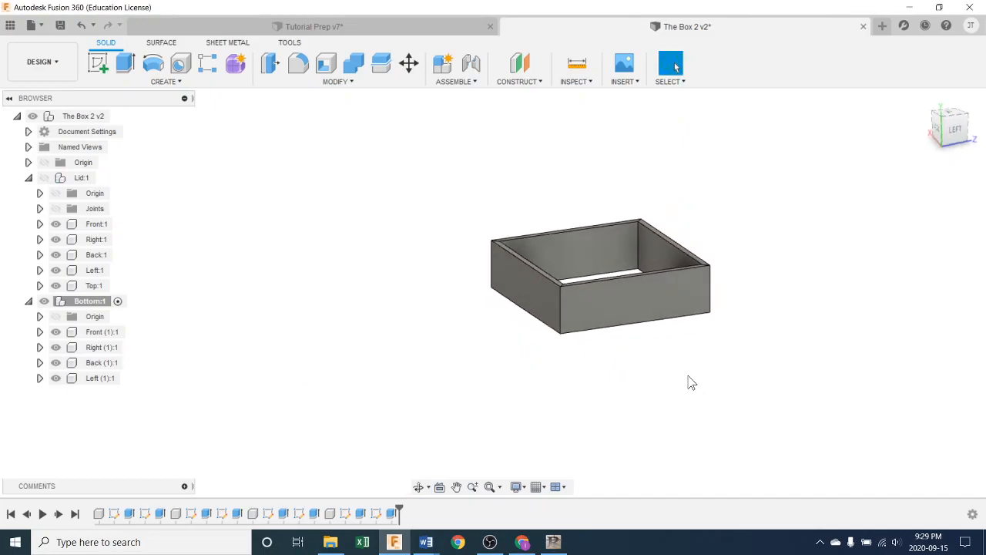
pyautogui.moveTo(653, 308); pyautogui.dragTo(688, 348)
pyautogui.moveTo(559, 309); pyautogui.dragTo(518, 319)
pyautogui.moveTo(668, 279); pyautogui.dragTo(693, 259)
pyautogui.moveTo(601, 253); pyautogui.dragTo(584, 235)
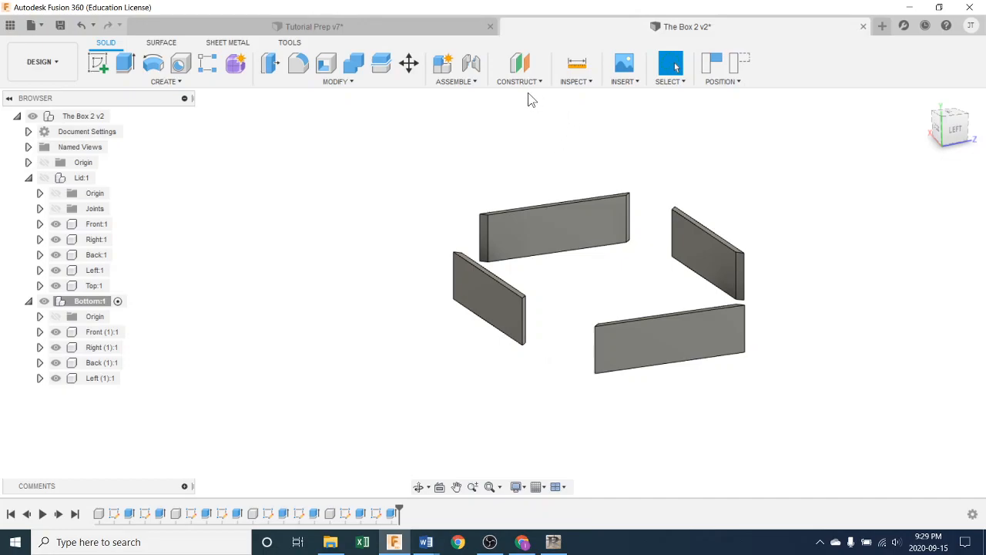
# Step: Start a joint and capture the current positions of the moved side panels
pyautogui.click(472, 82)
pyautogui.click(451, 108)
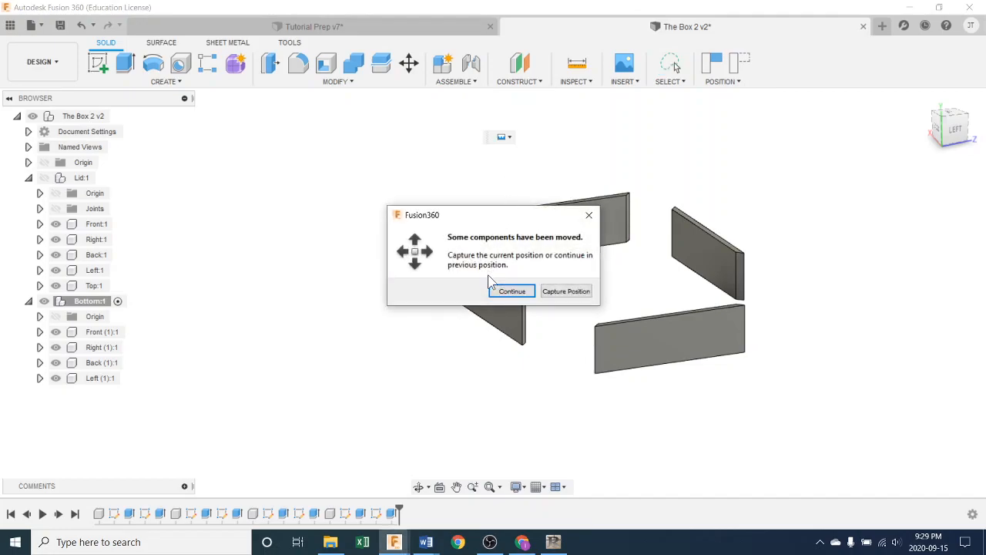
pyautogui.click(561, 292)
# Step: Rigidly joint the mitred end of Front (1) to the matching end of Right (1), and expand the Bottom's Joints folder
pyautogui.keyDown('shift'); pyautogui.moveTo(616, 272); pyautogui.dragTo(601, 223, button='middle'); pyautogui.keyUp('shift')
pyautogui.scroll(6, 544, 206)
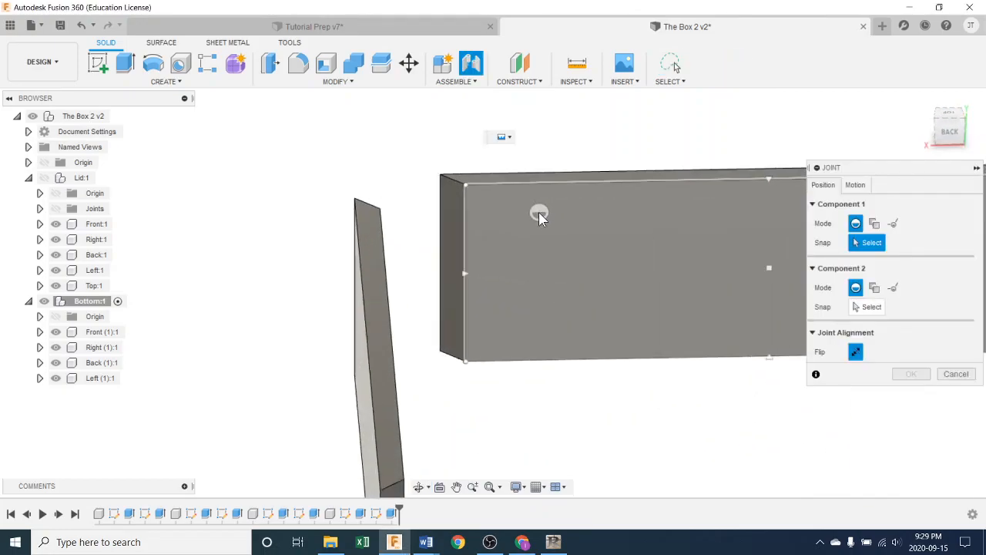
pyautogui.click(441, 275)
pyautogui.keyDown('shift'); pyautogui.moveTo(440, 275); pyautogui.dragTo(359, 194, button='middle'); pyautogui.keyUp('shift')
pyautogui.click(342, 187)
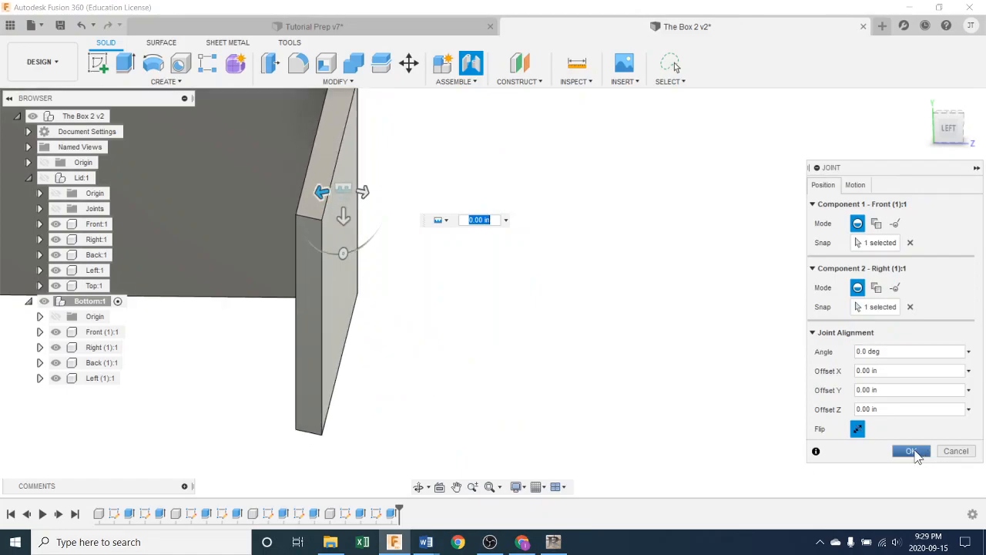
pyautogui.click(911, 452)
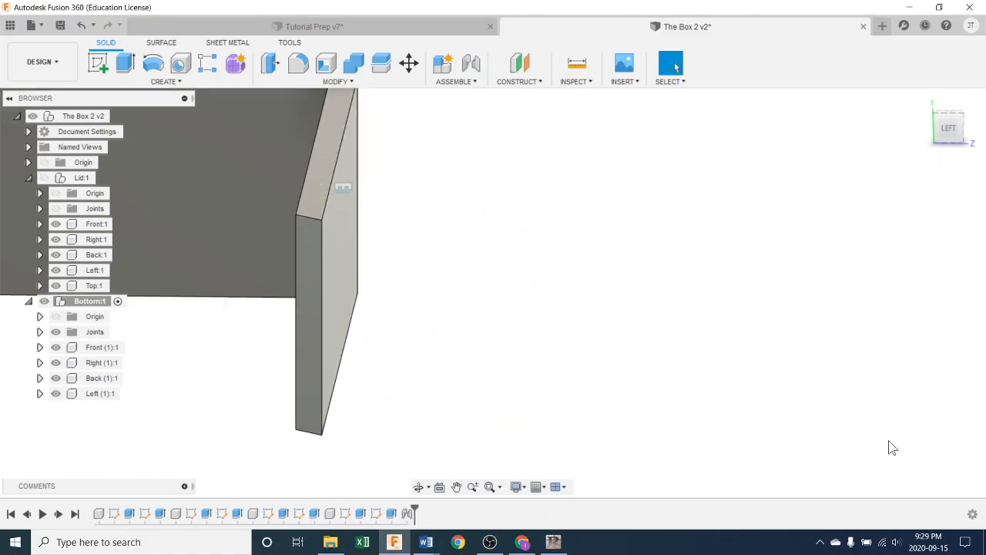
pyautogui.click(40, 332)
# Step: Rigidly joint the mitred end of Left (1) to the free mitred end of Front (1), centre to centre
pyautogui.keyDown('shift'); pyautogui.moveTo(242, 397); pyautogui.dragTo(330, 279, button='middle'); pyautogui.keyUp('shift')
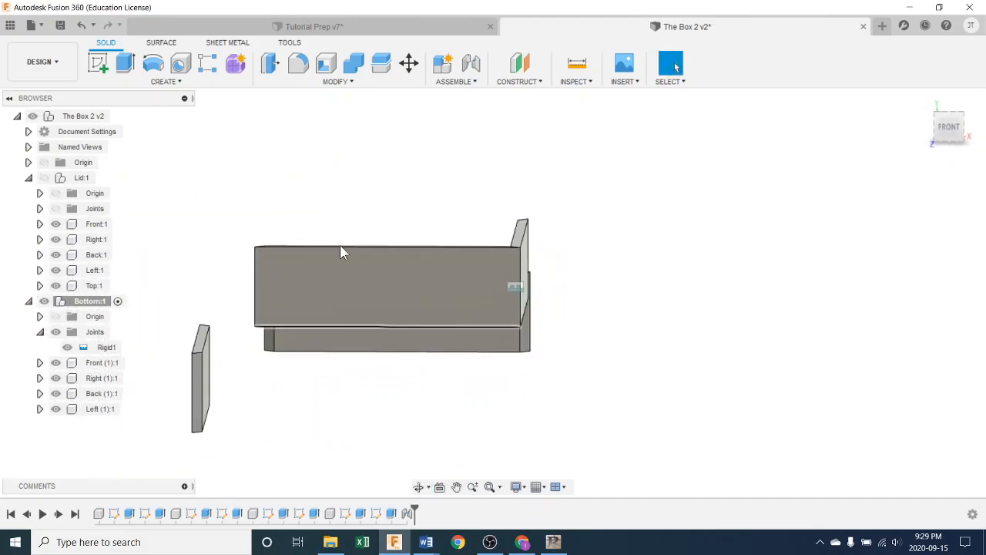
pyautogui.click(455, 81)
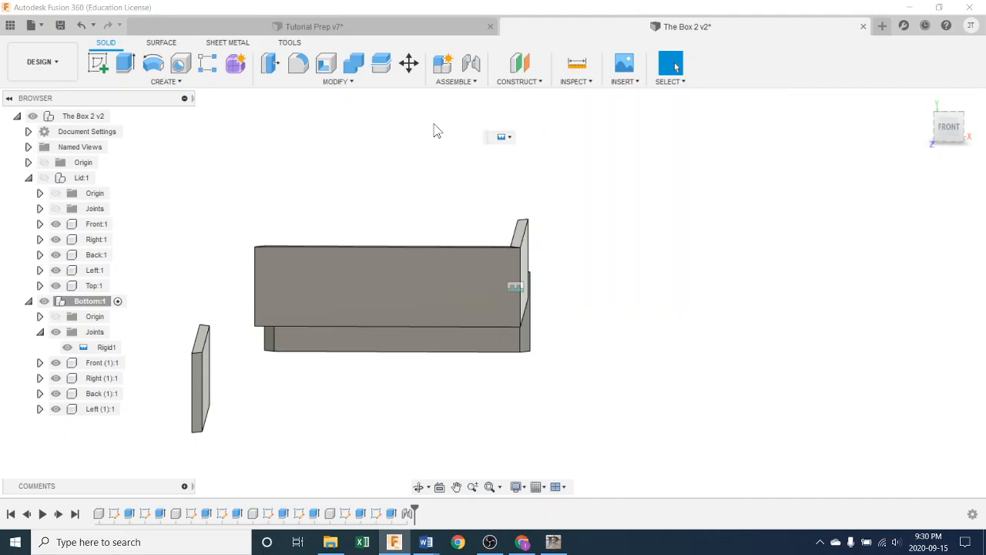
pyautogui.press('j')
pyautogui.scroll(5, 192, 389)
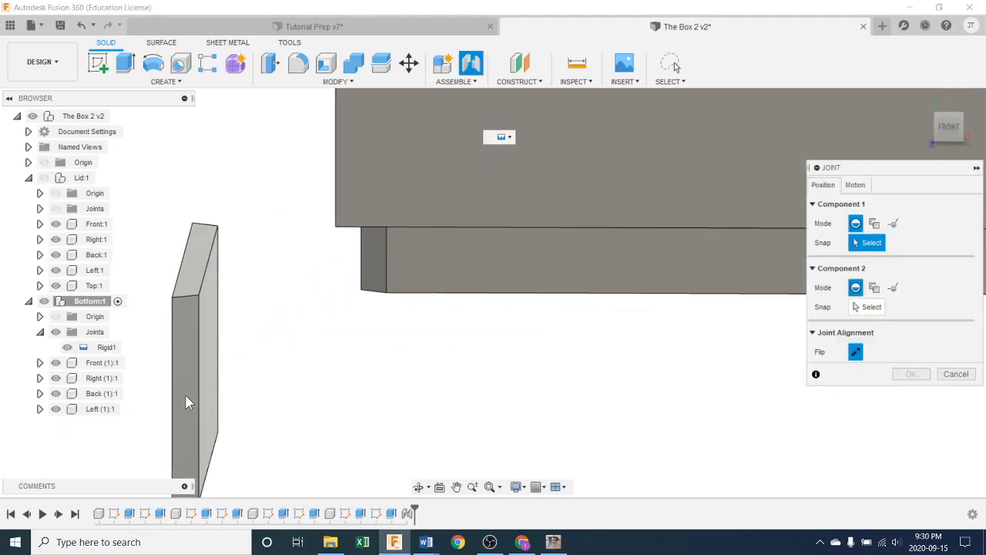
pyautogui.keyDown('shift'); pyautogui.moveTo(350, 414); pyautogui.dragTo(357, 397, button='middle'); pyautogui.keyUp('shift')
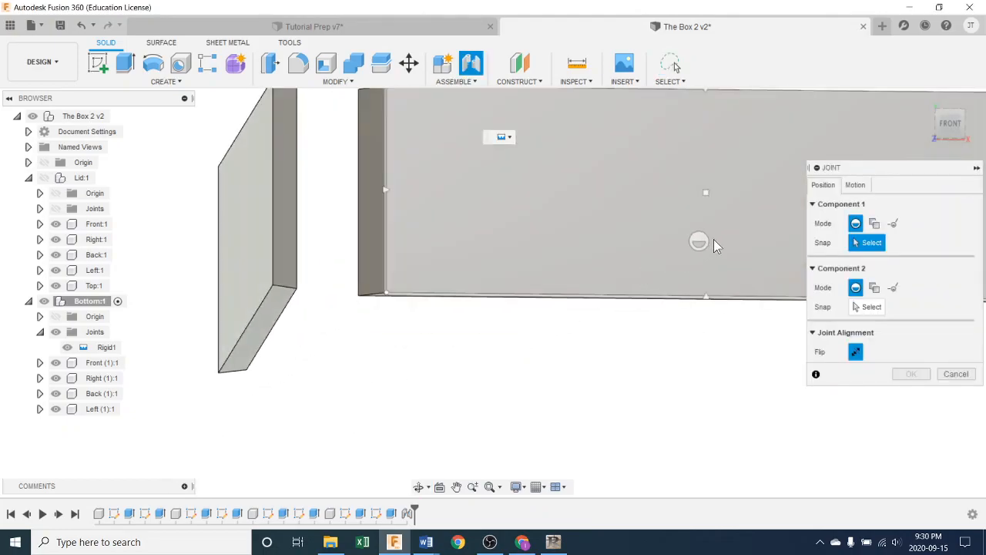
pyautogui.click(285, 184)
pyautogui.keyDown('shift'); pyautogui.moveTo(296, 254); pyautogui.dragTo(383, 299, button='middle'); pyautogui.keyUp('shift')
pyautogui.scroll(-5, 337, 288)
pyautogui.scroll(10, 414, 200)
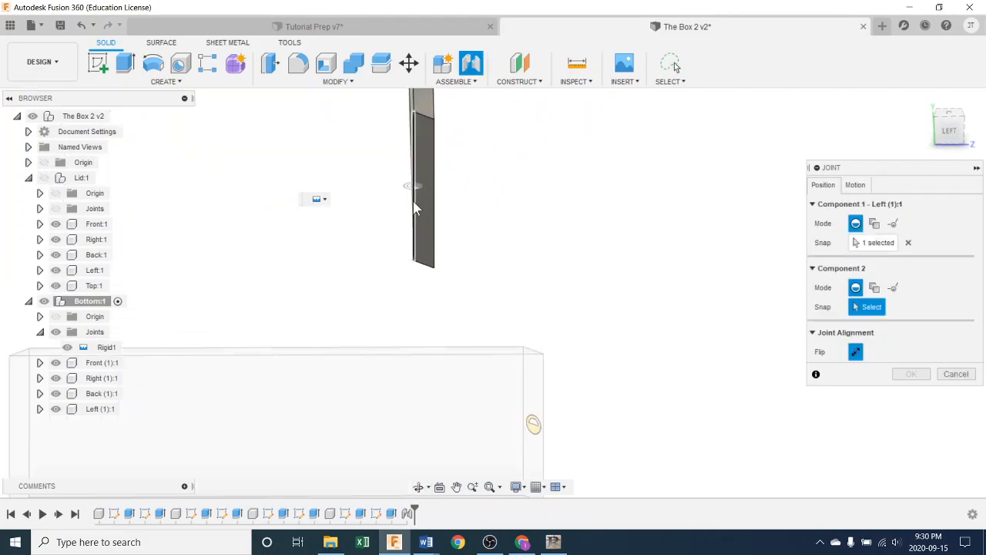
pyautogui.click(423, 185)
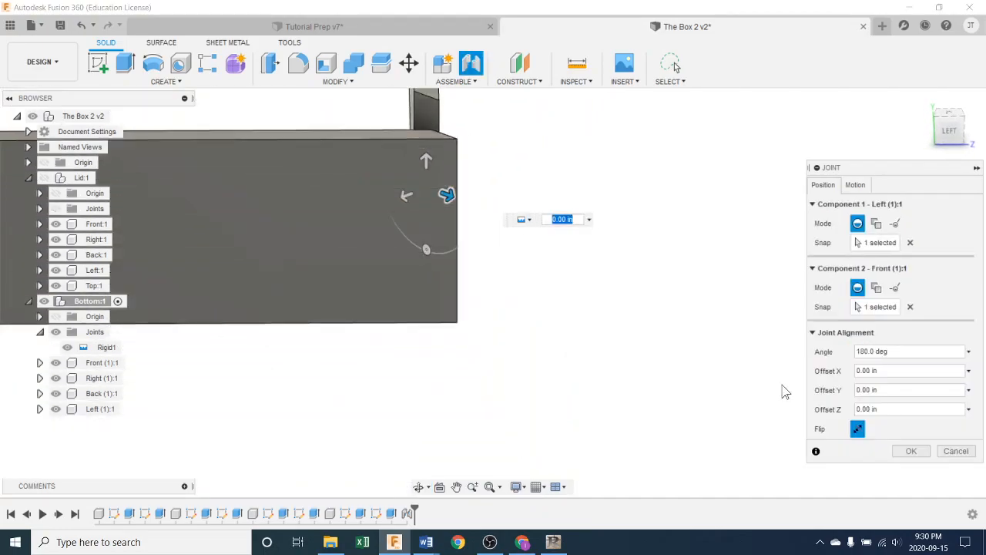
pyautogui.click(912, 450)
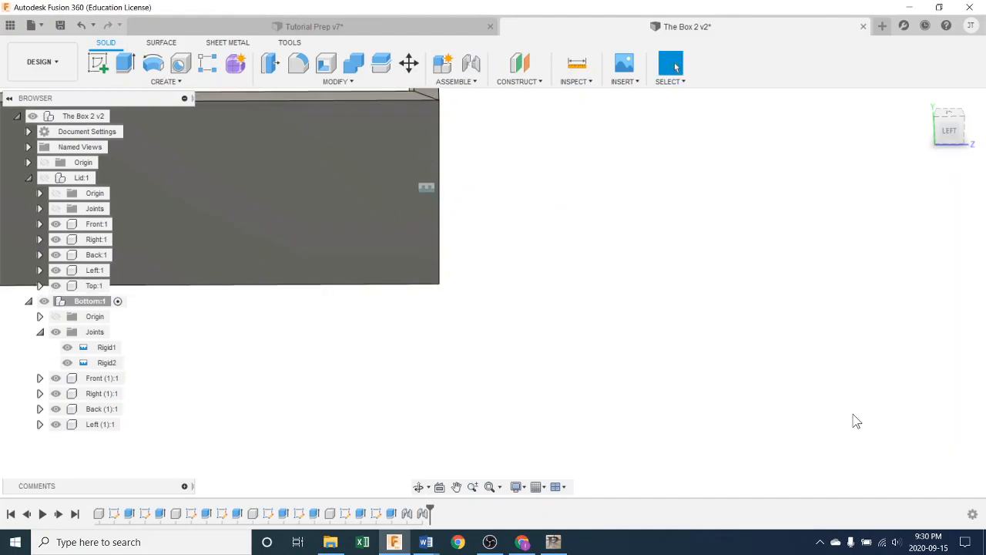
# Step: Rigidly joint the mitred end of Back (1) to the free mitred end of Left (1) to close the frame
pyautogui.scroll(-8, 595, 370)
pyautogui.keyDown('shift'); pyautogui.moveTo(585, 366); pyautogui.dragTo(549, 379, button='middle'); pyautogui.keyUp('shift')
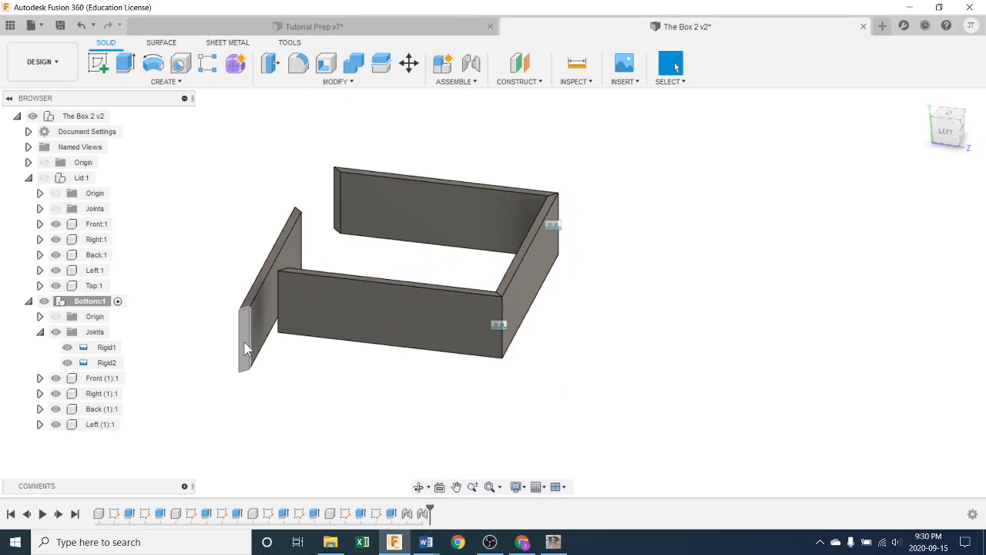
pyautogui.click(475, 82)
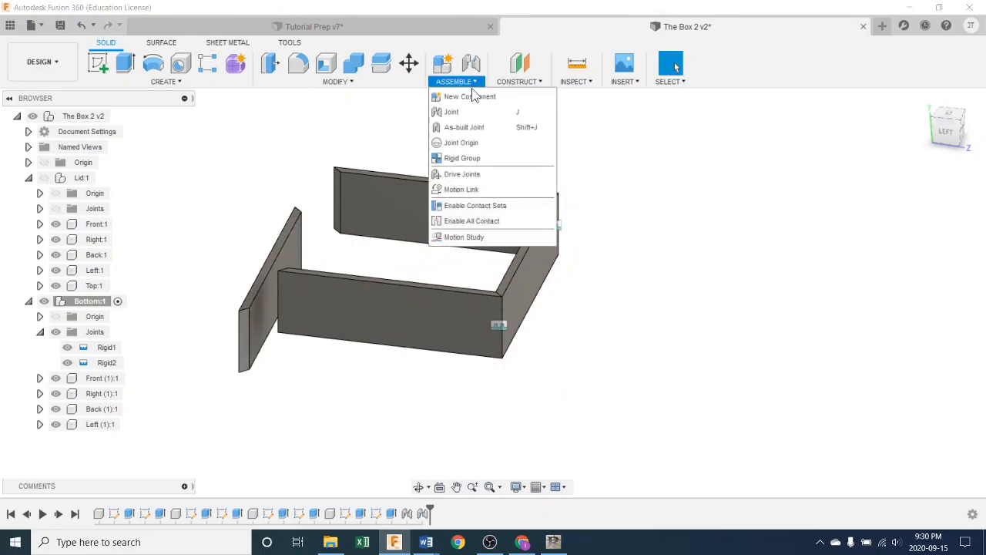
pyautogui.click(454, 112)
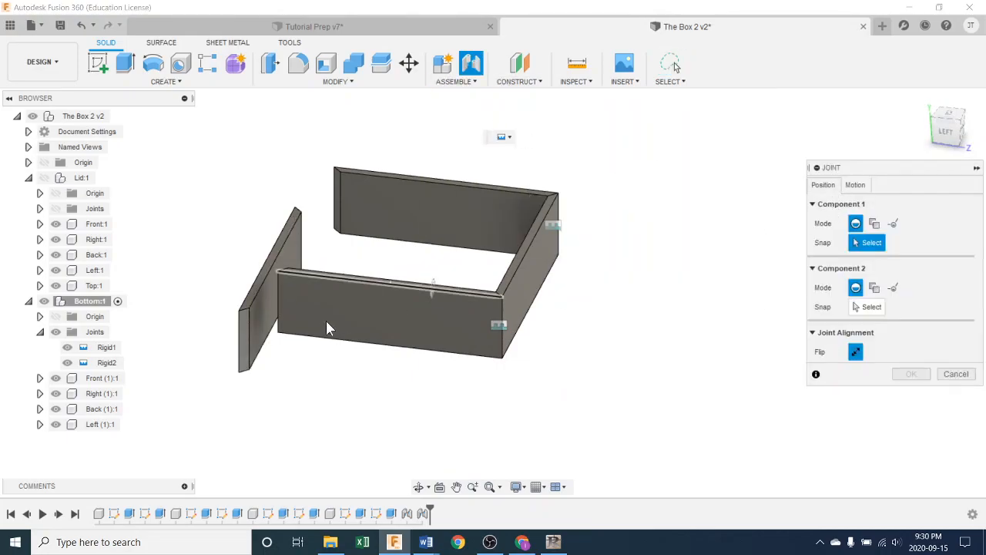
pyautogui.scroll(3, 235, 339)
pyautogui.click(260, 353)
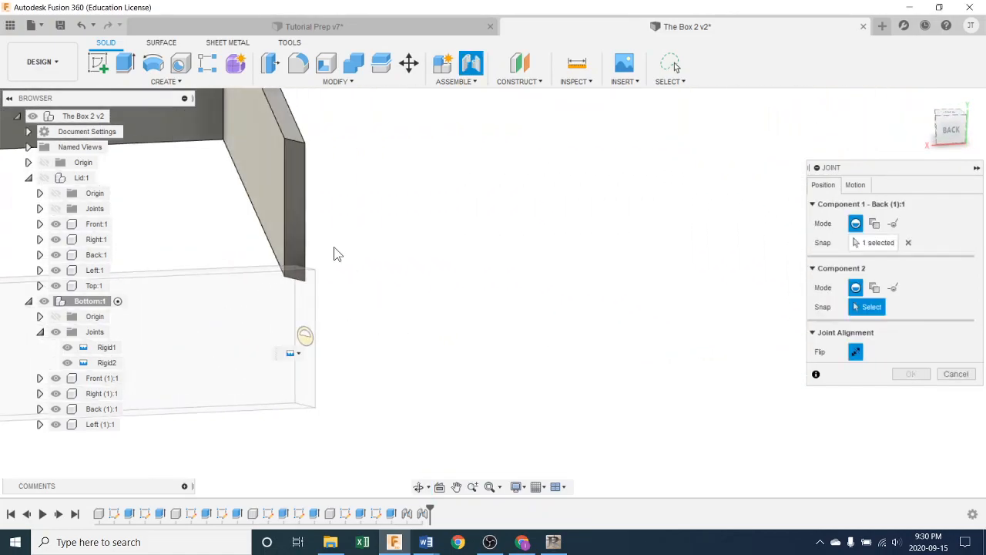
pyautogui.click(295, 215)
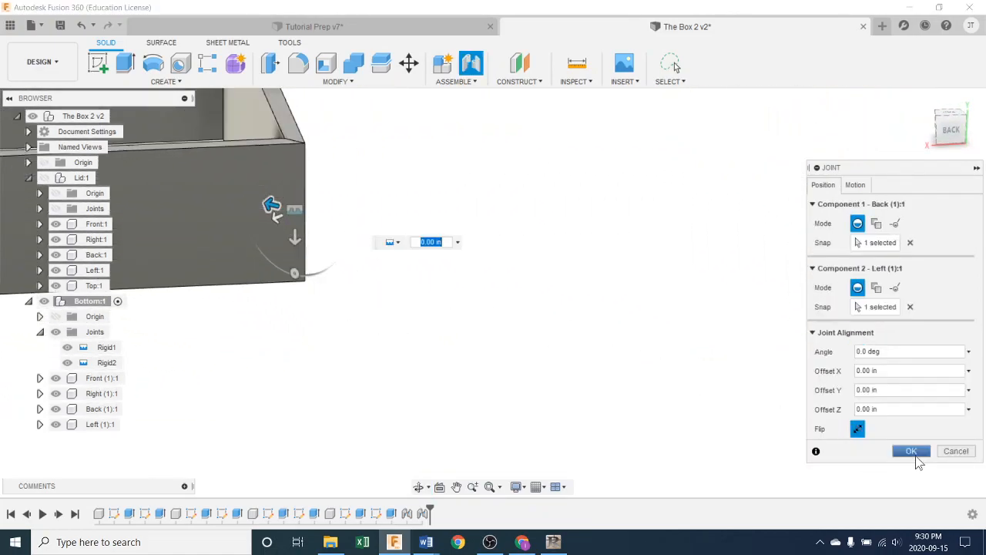
pyautogui.click(911, 450)
# Step: Hide the Bottom component's joints and collapse its Joints folder
pyautogui.scroll(-3, 514, 363)
pyautogui.moveTo(381, 316); pyautogui.dragTo(423, 324, button='middle')
pyautogui.moveTo(423, 325); pyautogui.dragTo(461, 306)
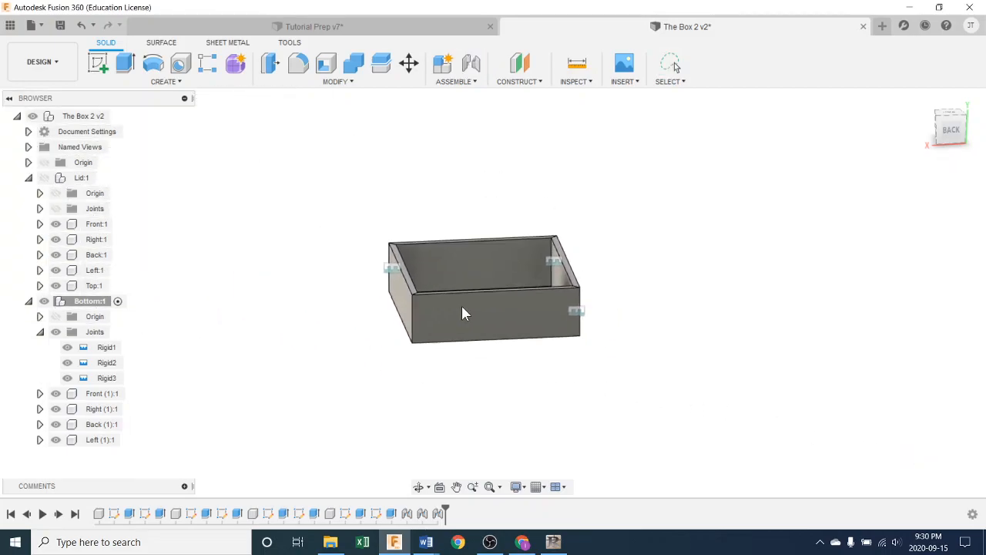
pyautogui.click(56, 332)
pyautogui.click(40, 331)
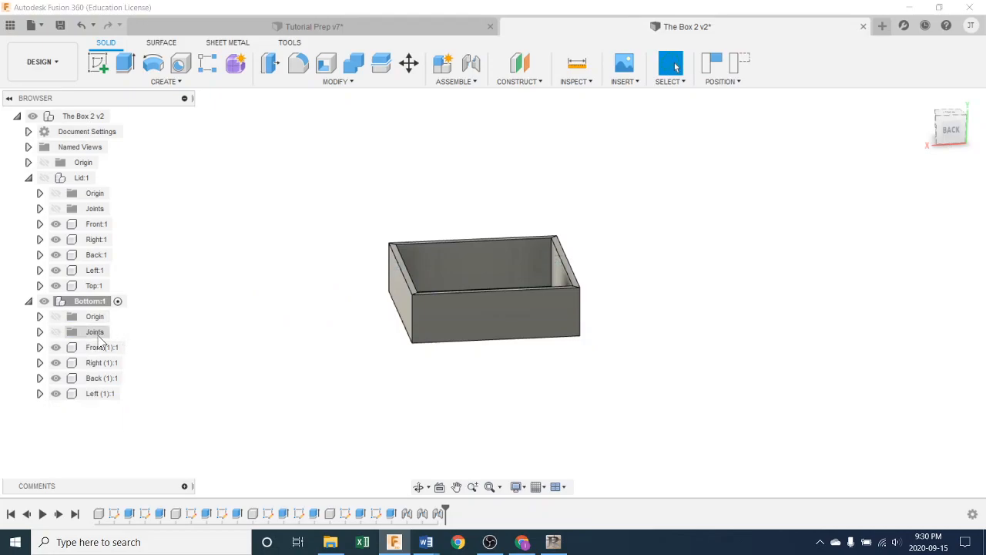
# Step: Show the Lid component again and activate the top-level component The Box 2
pyautogui.moveTo(293, 285)
pyautogui.keyDown('shift'); pyautogui.mouseDown(button='middle')
pyautogui.moveTo(284, 291)
pyautogui.moveTo(347, 329)
pyautogui.moveTo(311, 322)
pyautogui.moveTo(304, 297)
pyautogui.mouseUp(button='middle'); pyautogui.keyUp('shift')
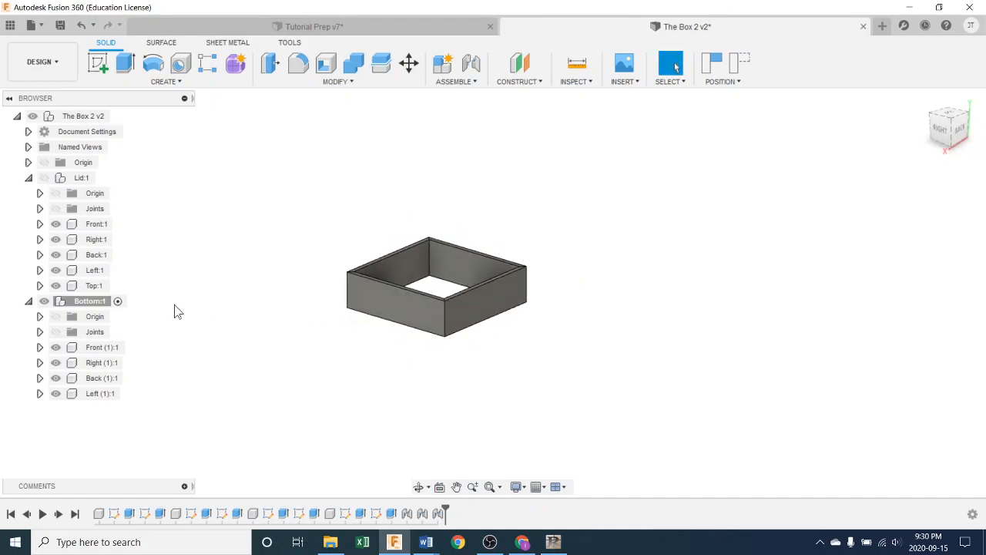
pyautogui.click(46, 181)
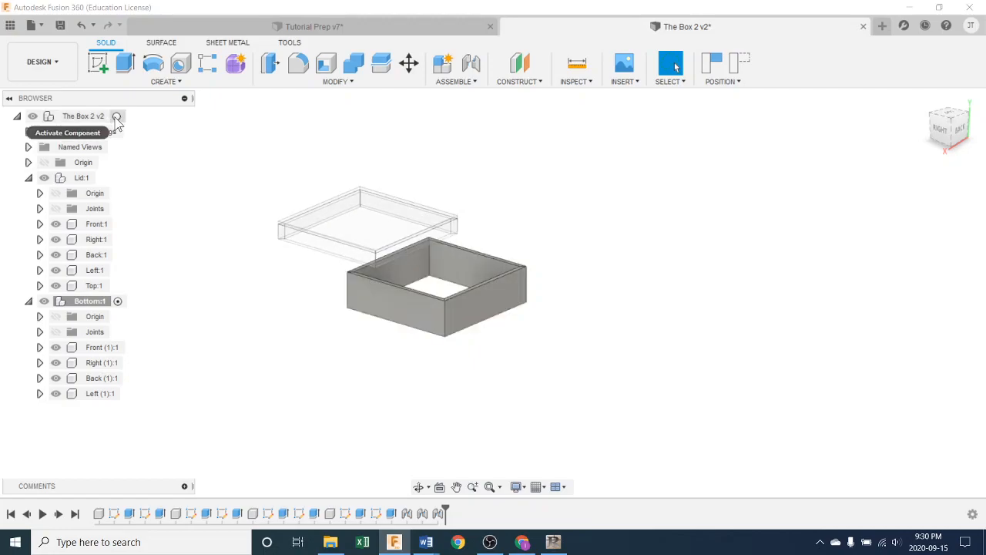
pyautogui.click(117, 118)
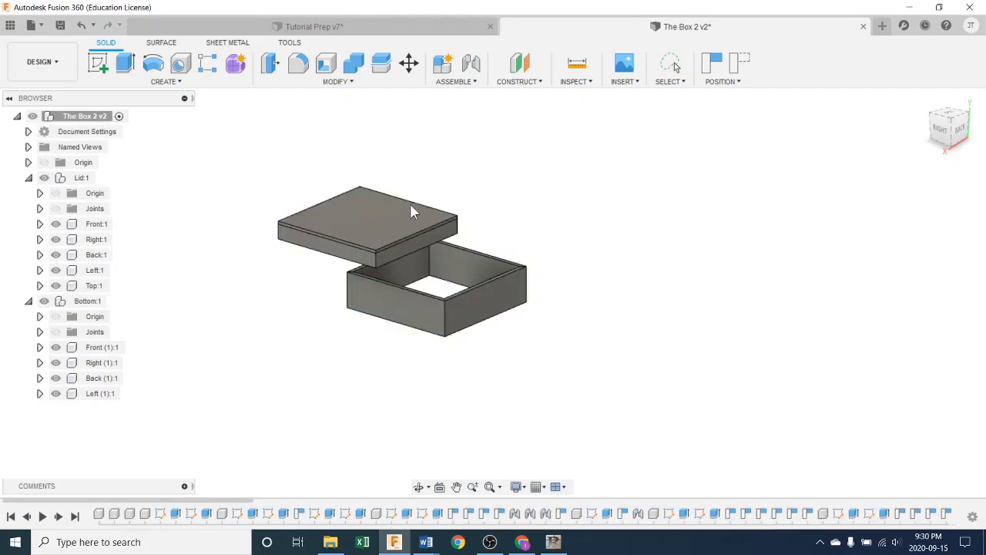
# Step: Move the Lid so that it floats above the Bottom, leaving a gap between them
pyautogui.moveTo(384, 222); pyautogui.dragTo(477, 180)
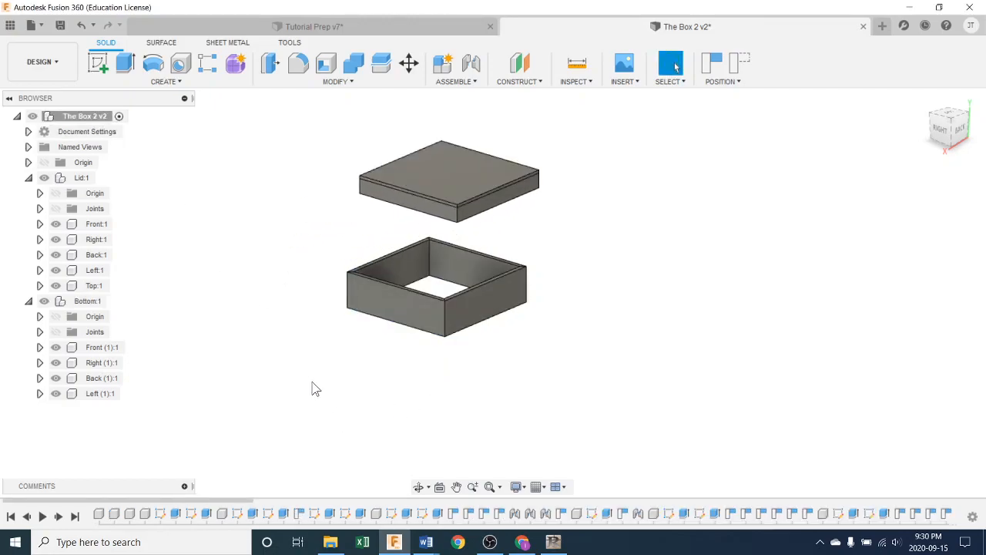
pyautogui.keyDown('shift'); pyautogui.moveTo(295, 366); pyautogui.dragTo(324, 364, button='middle'); pyautogui.keyUp('shift')
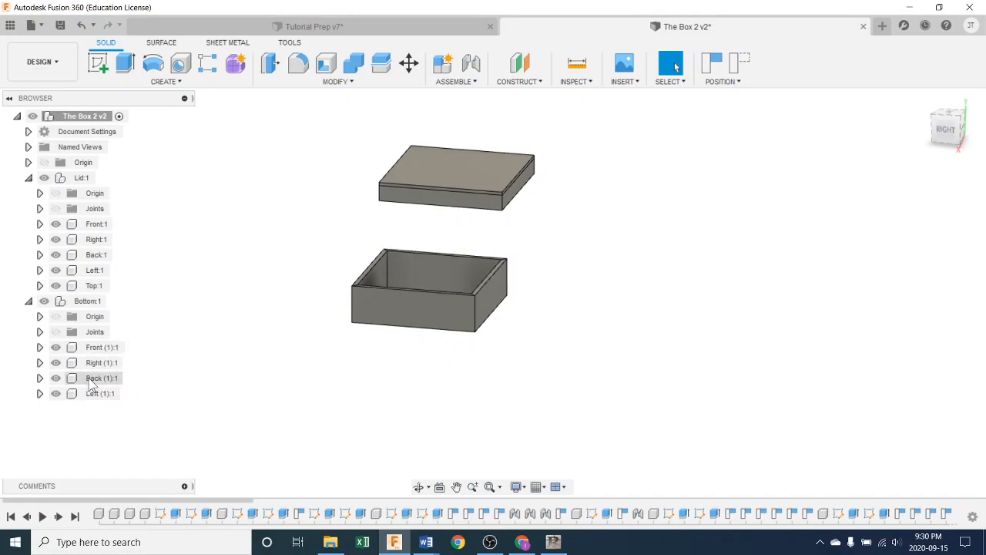
pyautogui.moveTo(412, 306); pyautogui.dragTo(432, 305)
pyautogui.keyDown('shift'); pyautogui.moveTo(423, 341); pyautogui.dragTo(536, 355, button='middle'); pyautogui.keyUp('shift')
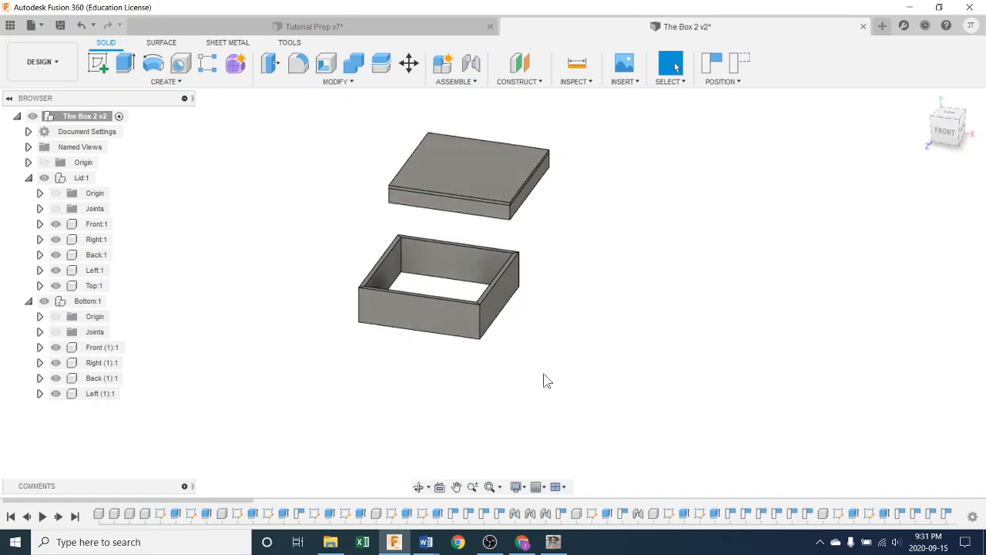